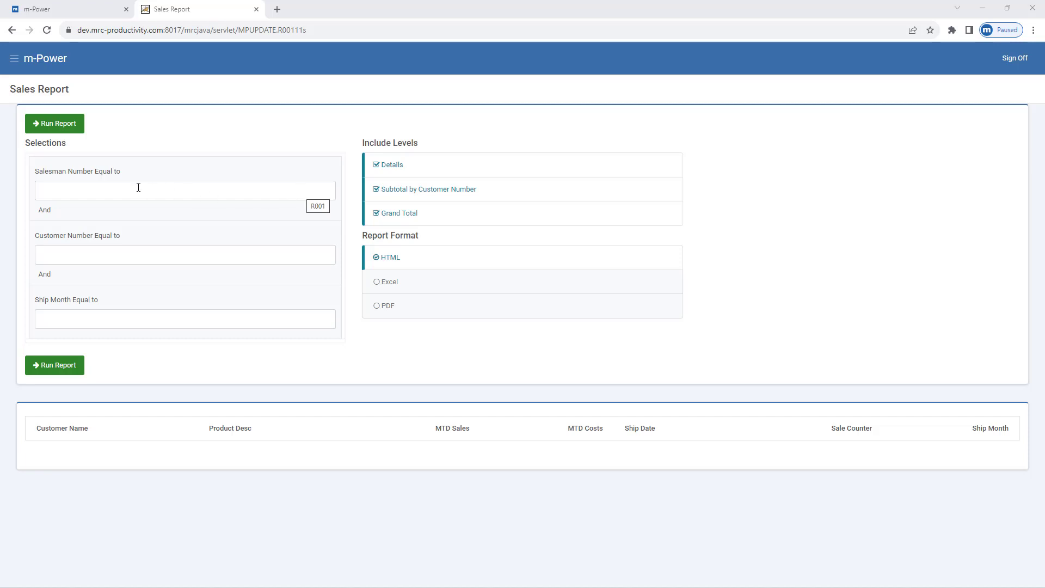
Enter 100 as the Salesman Number filter on the running Sales Report, leaving Customer Number empty.
click(122, 195)
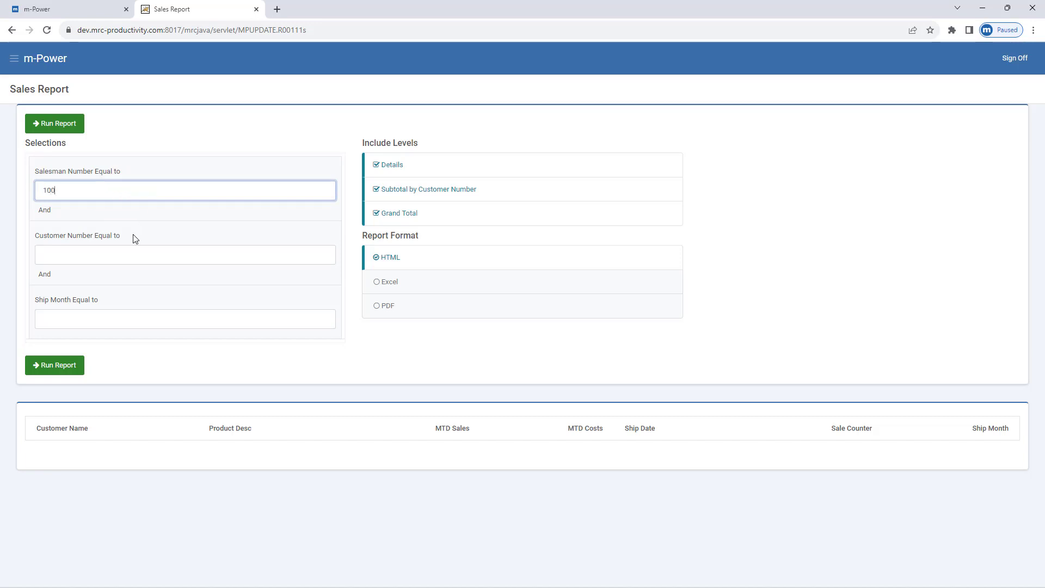
click(117, 250)
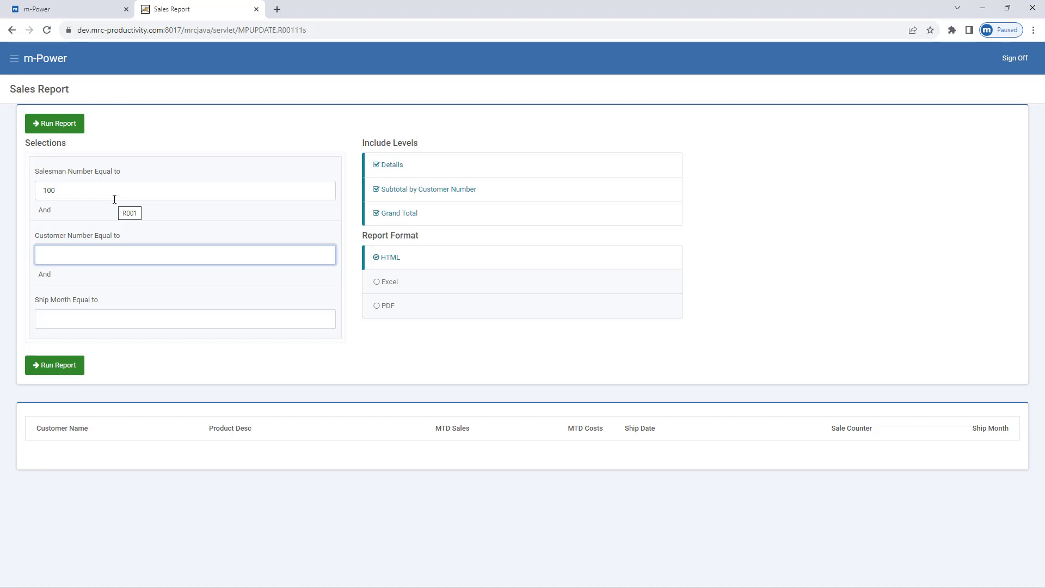
Open the Sales Report page in m-Painter and select its Salesman Number input.
click(37, 9)
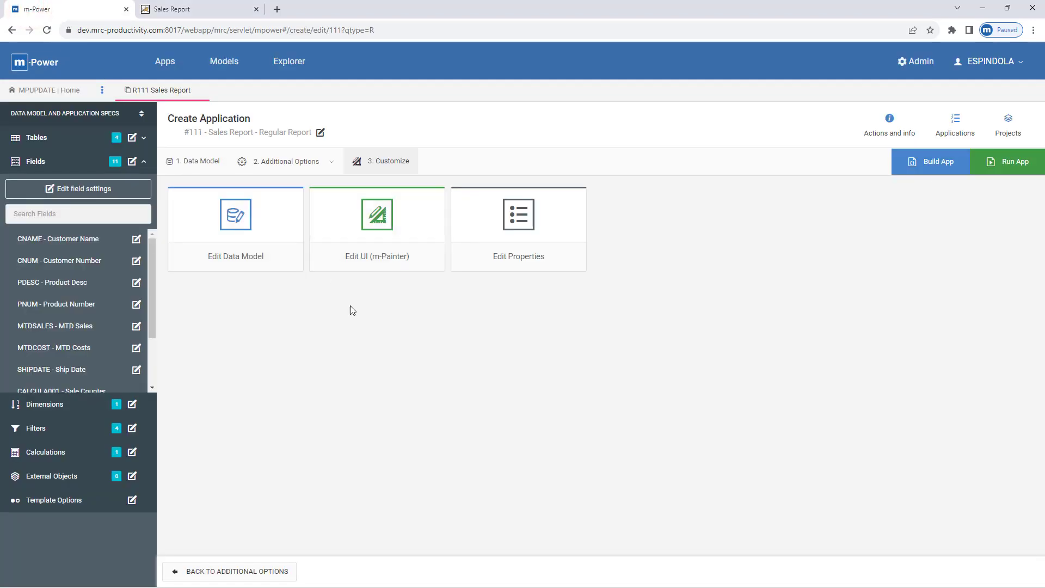
click(410, 241)
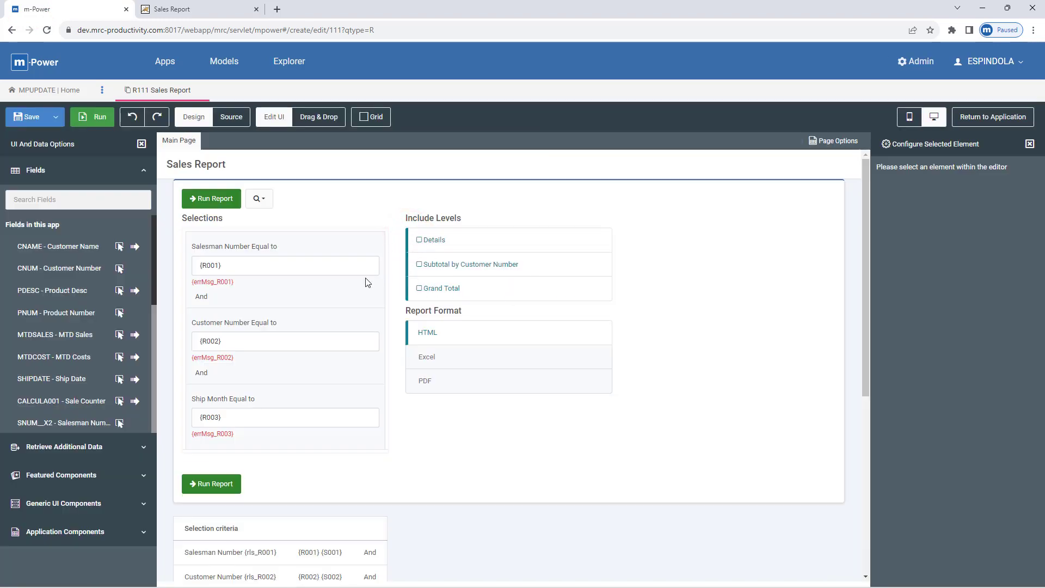
click(232, 267)
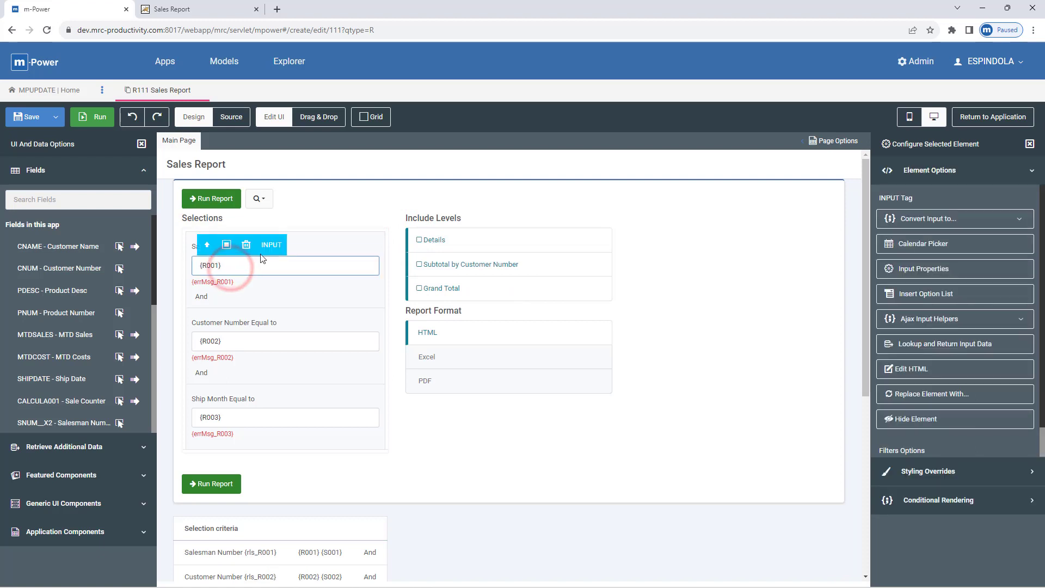
click(305, 240)
click(252, 270)
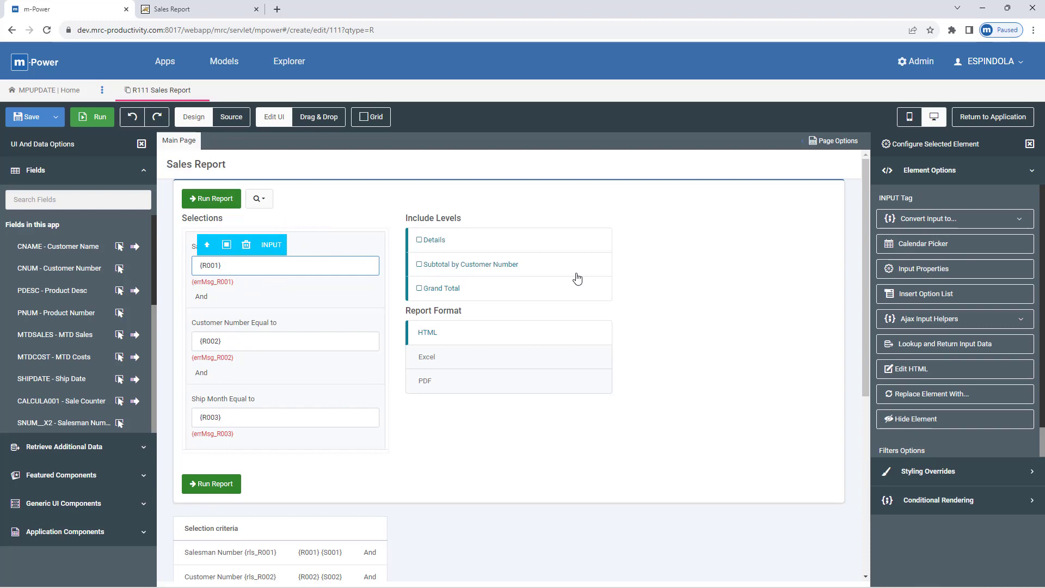
Begin an option list for Salesman Number, settling on Data Model as its source.
click(964, 300)
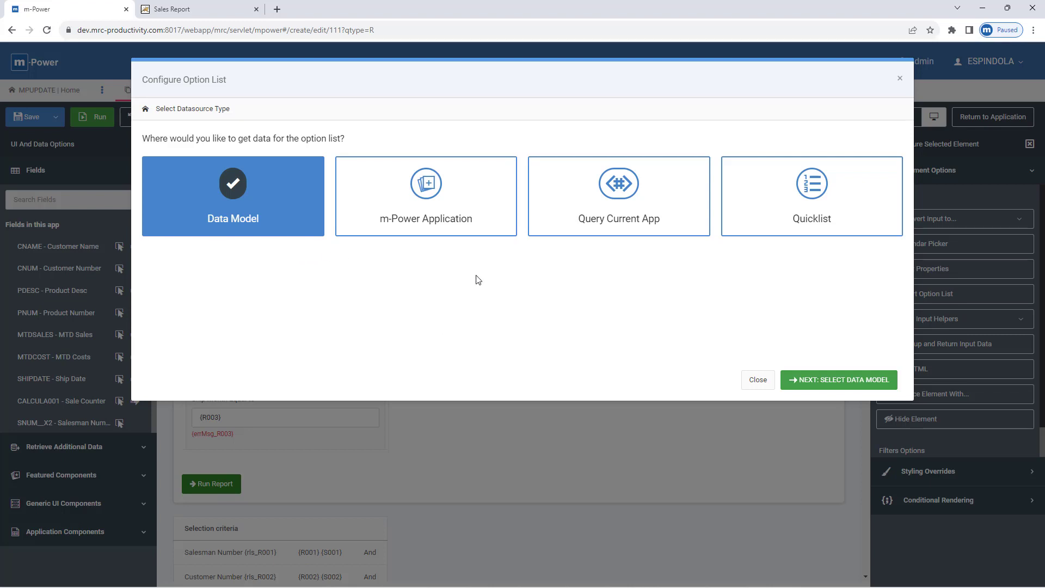
click(450, 229)
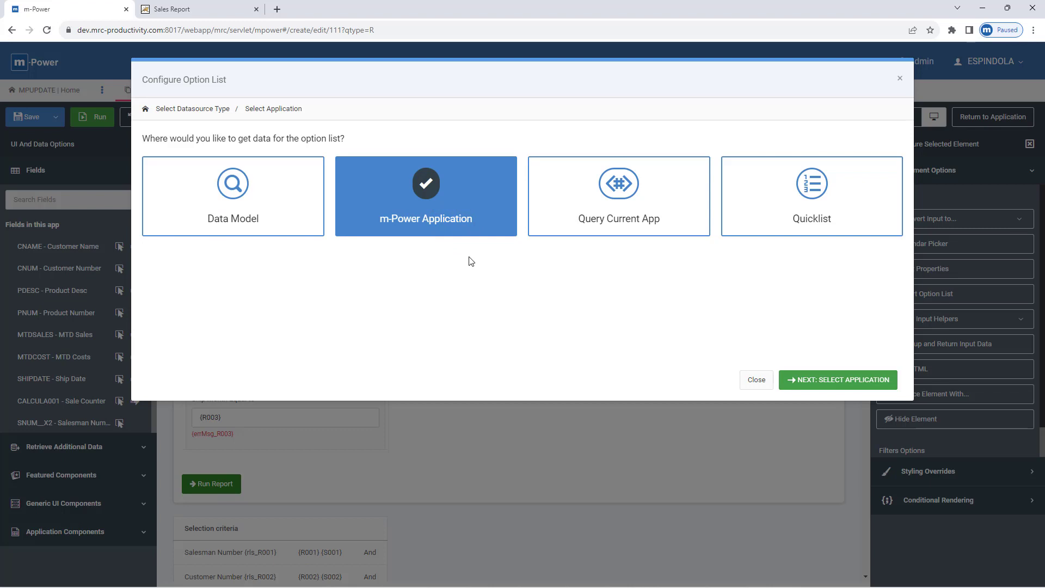
click(619, 224)
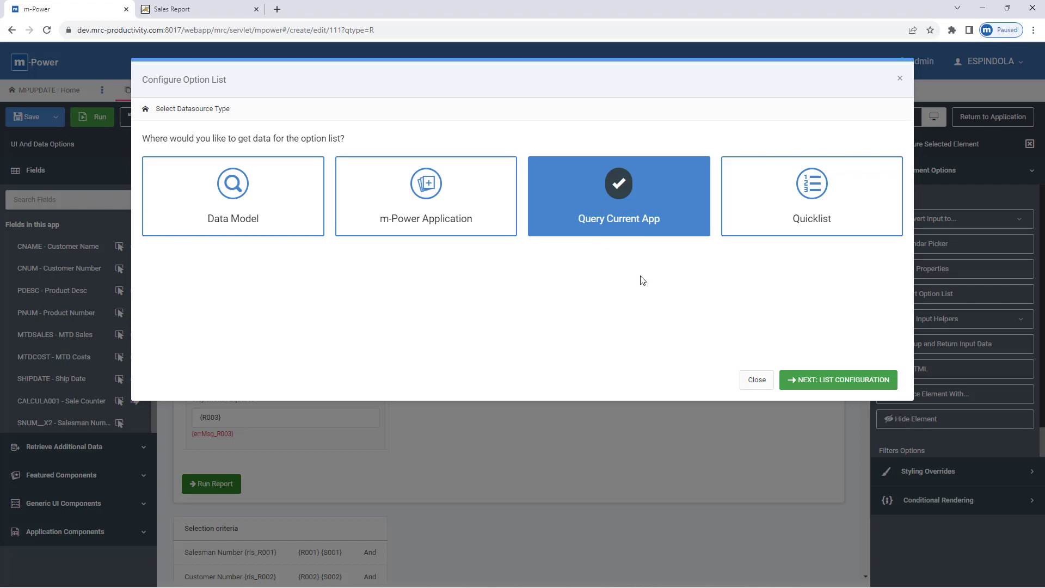
click(796, 217)
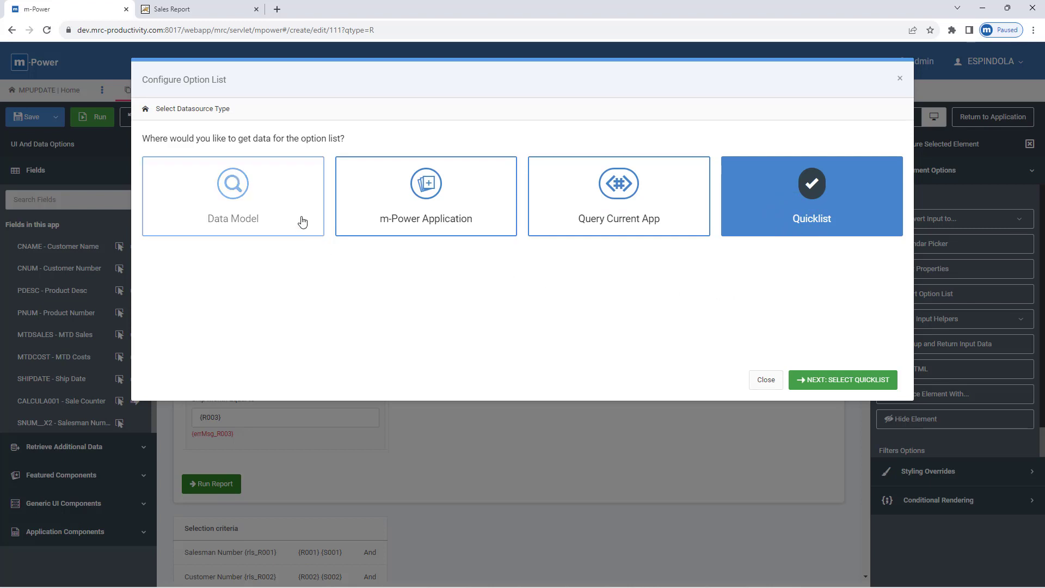
click(279, 203)
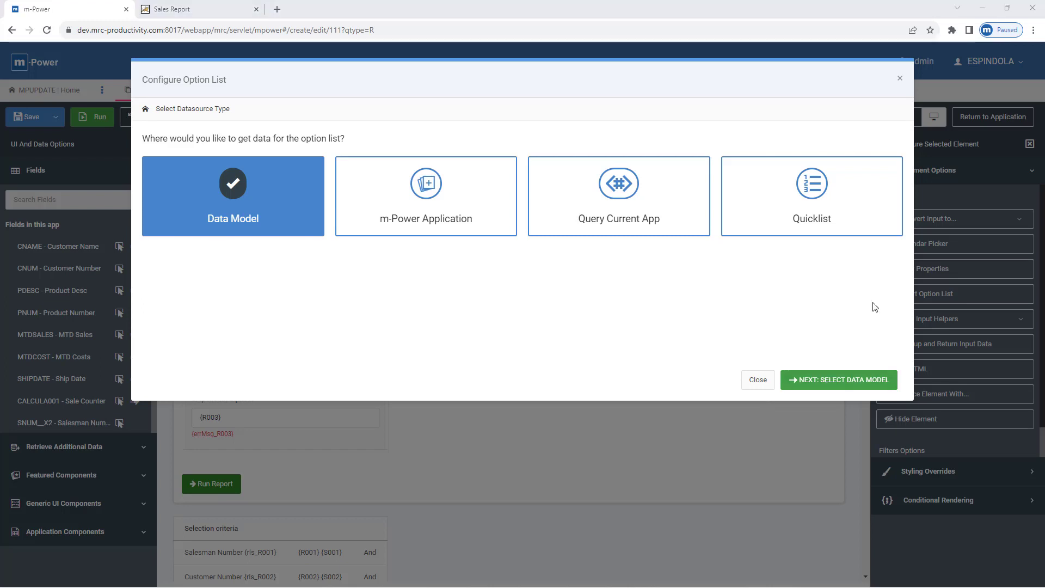
Create new data model 80 and name it Salesman.
click(844, 384)
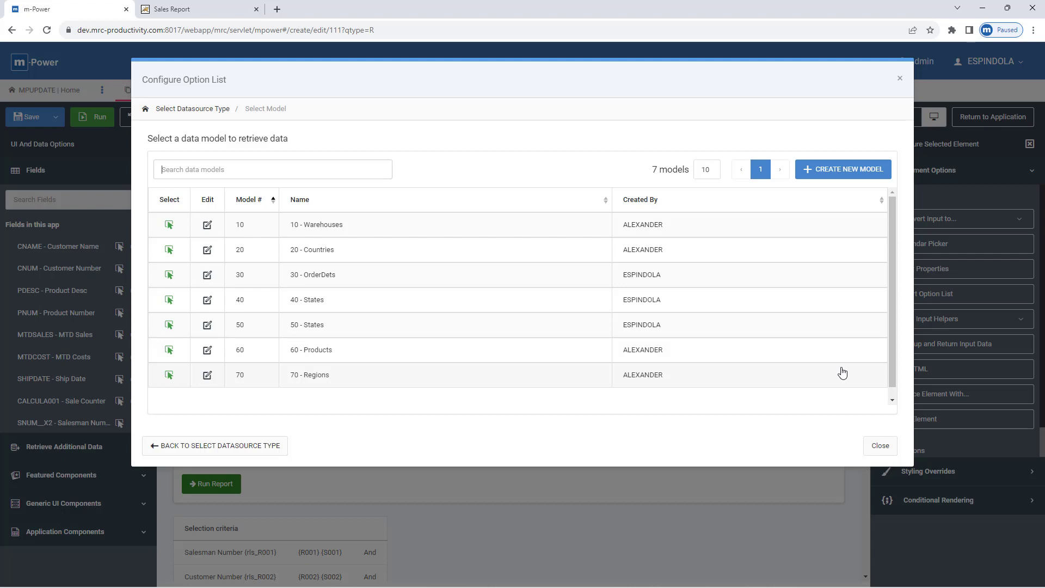
click(828, 173)
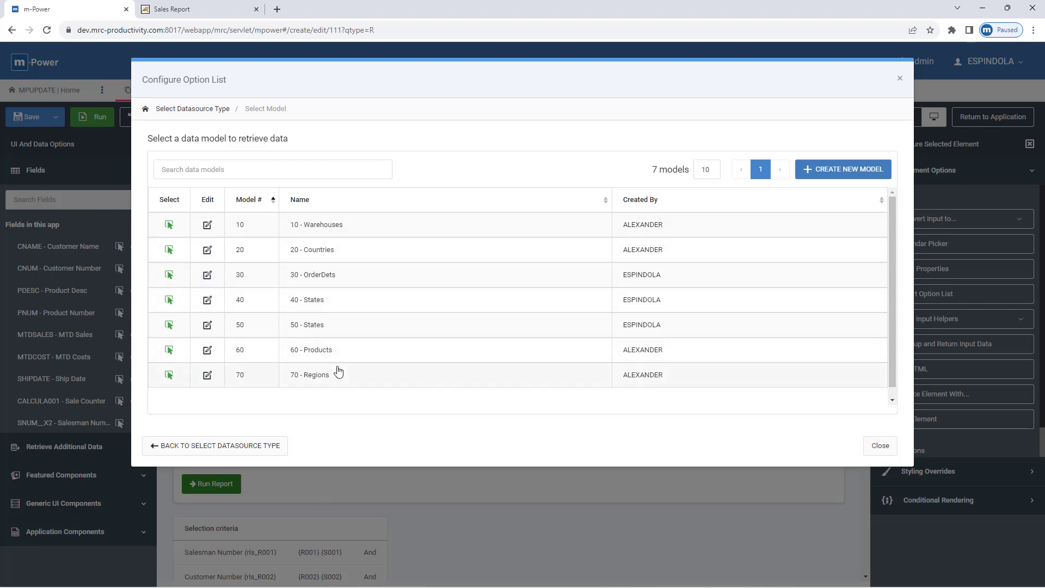
click(837, 172)
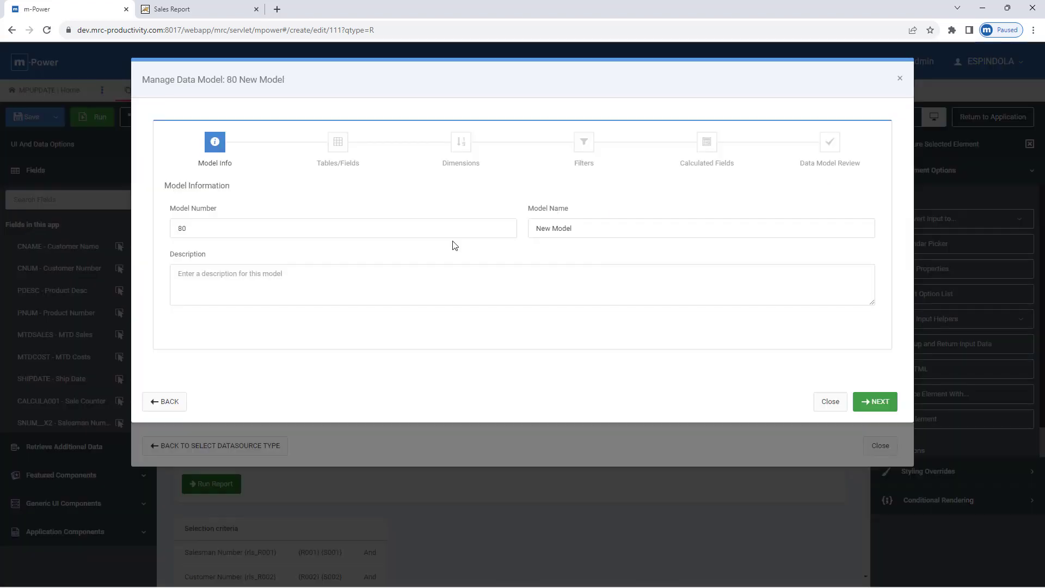
triple_click(590, 231)
text(S)
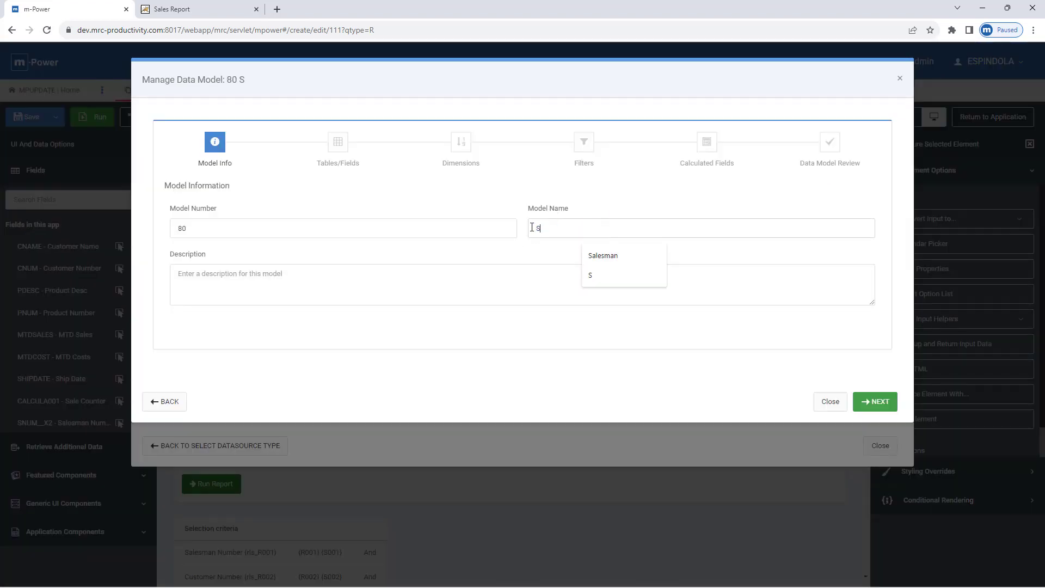
text(alesman)
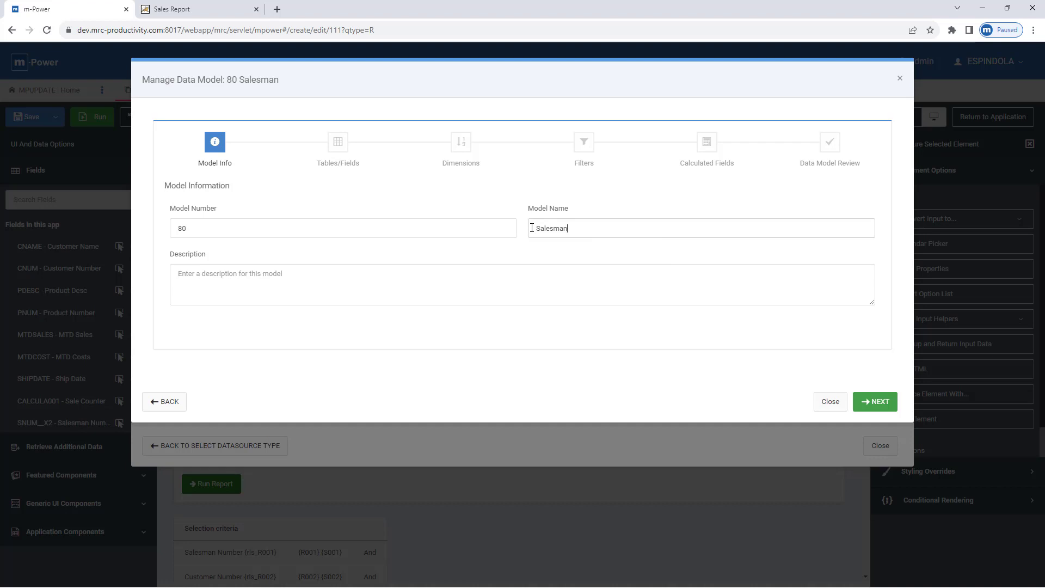
Add the SALESMEN table to the model with its SNUM_X2 and SNAME fields.
click(888, 407)
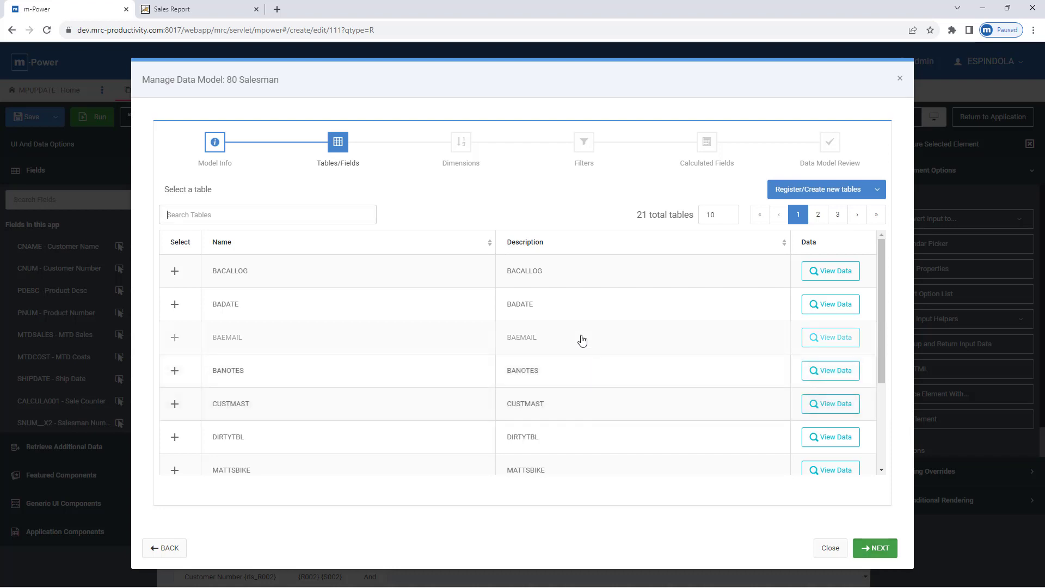
click(257, 218)
text(sa)
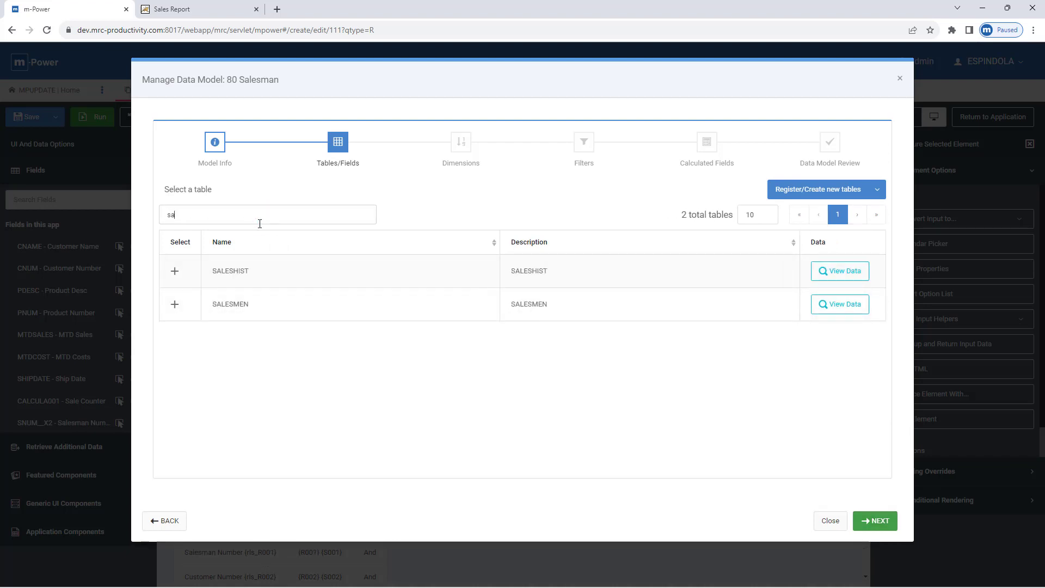
click(173, 306)
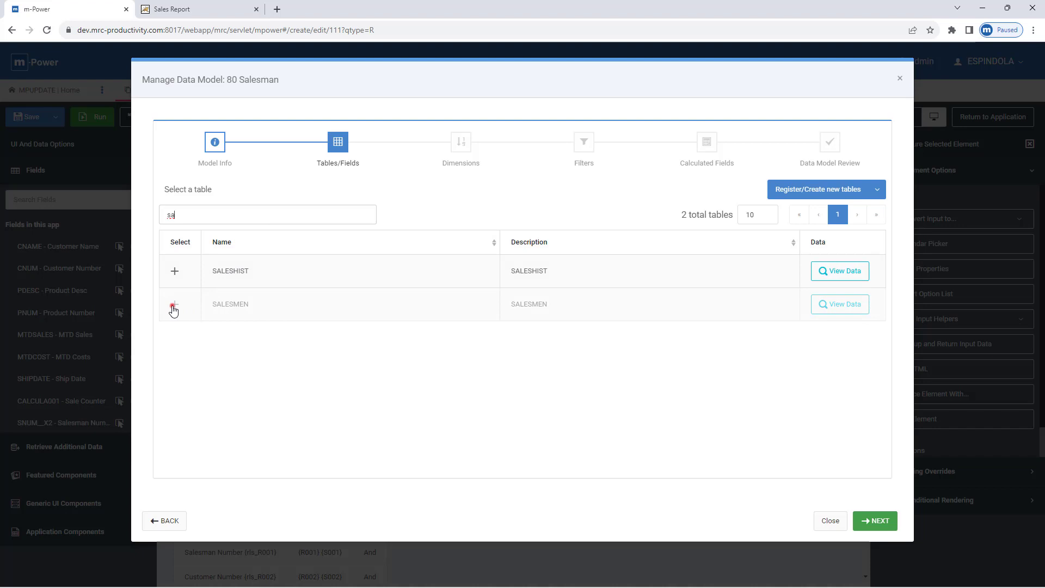
scroll(261, 223, down, 5)
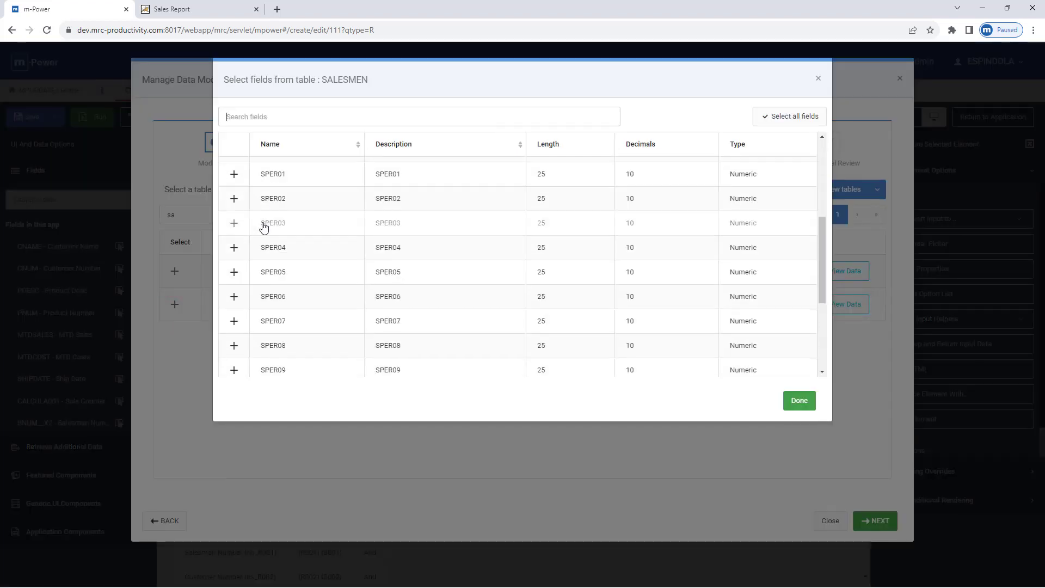
scroll(263, 227, down, 4)
click(250, 337)
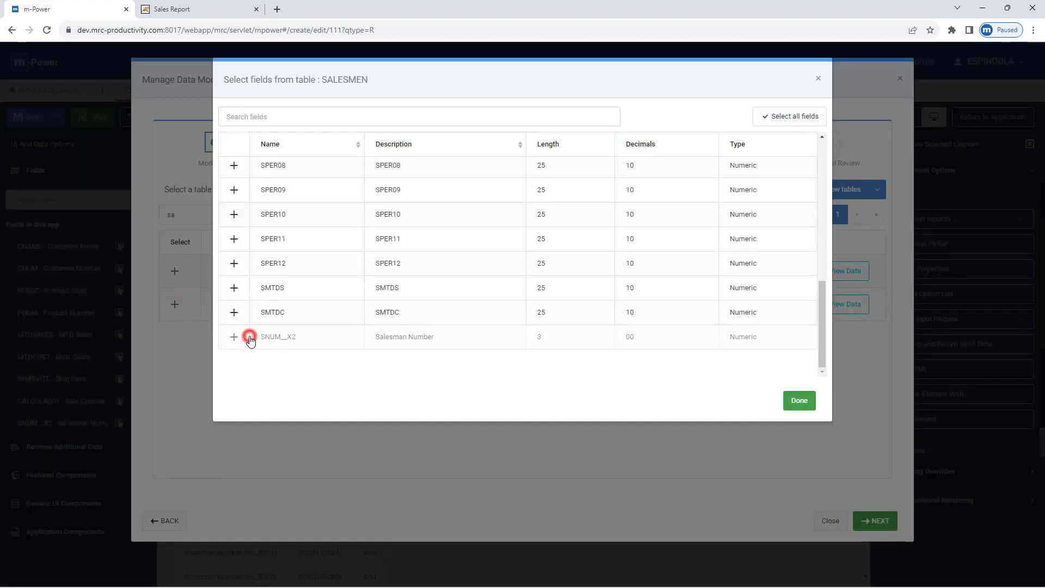
scroll(289, 272, up, 8)
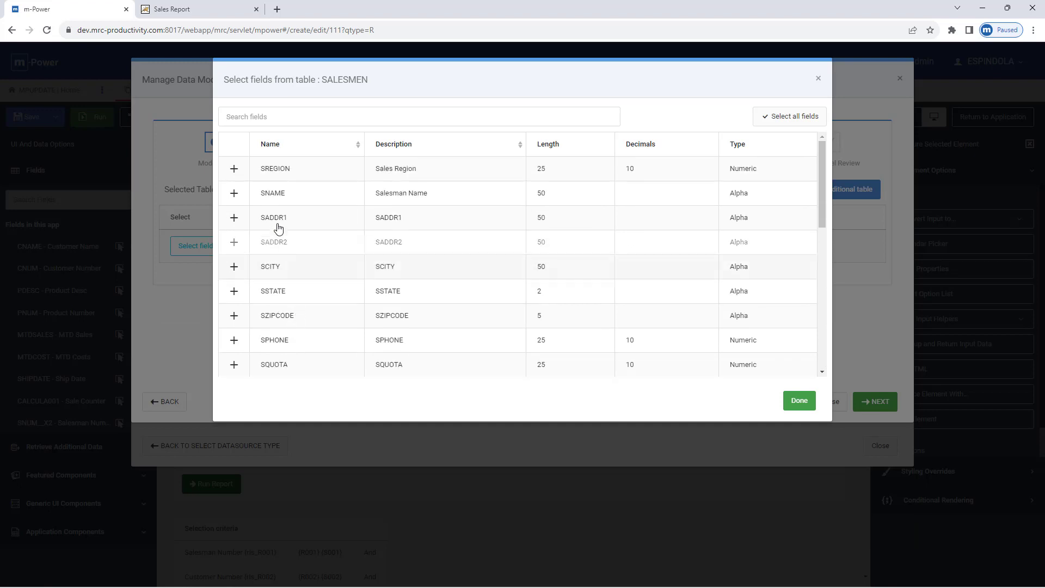
click(256, 193)
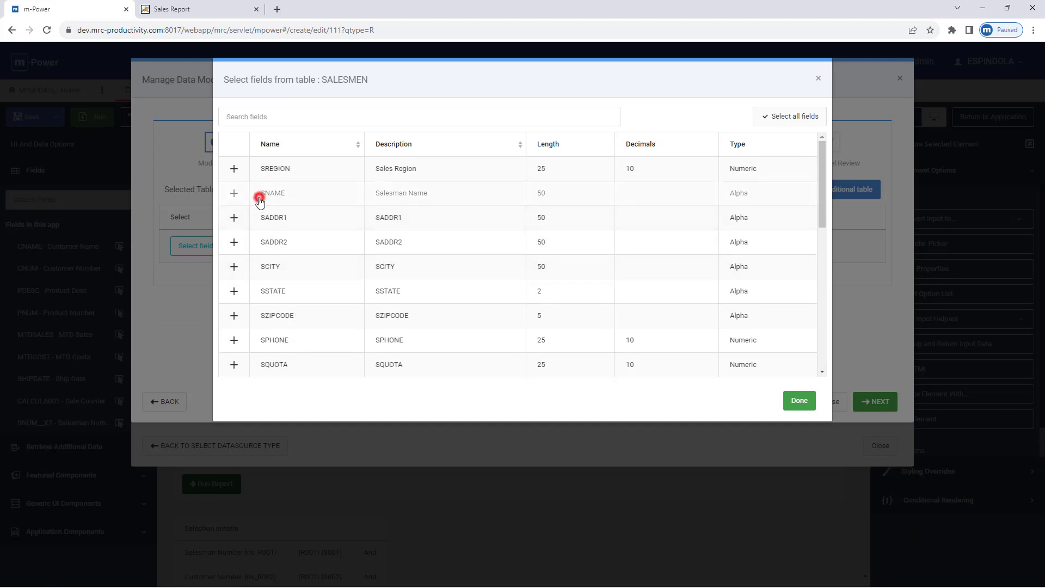
click(796, 401)
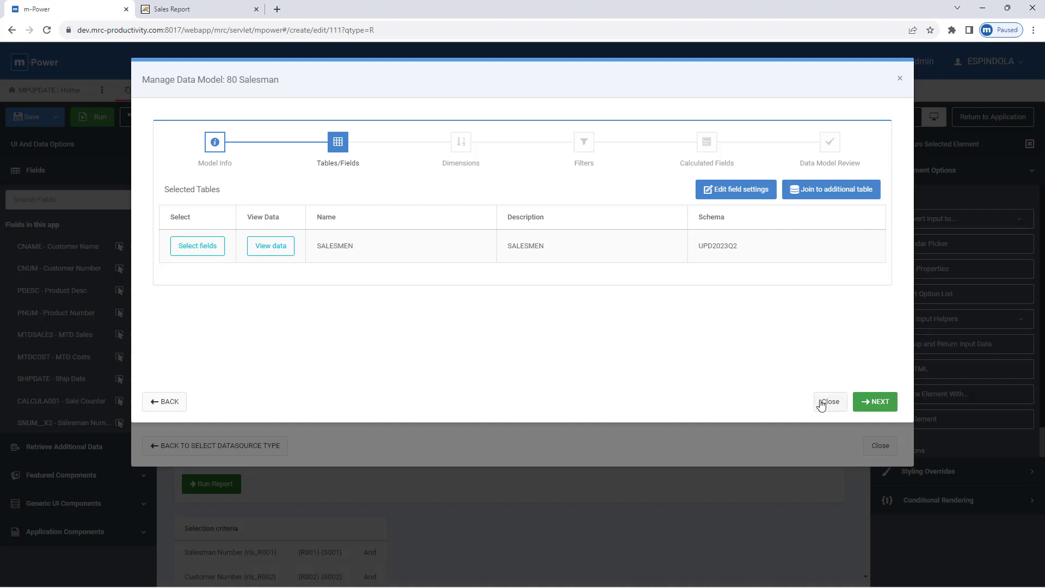
Make SNUM the list value and SNAME the list description in Tables/Fields.
click(820, 401)
click(733, 192)
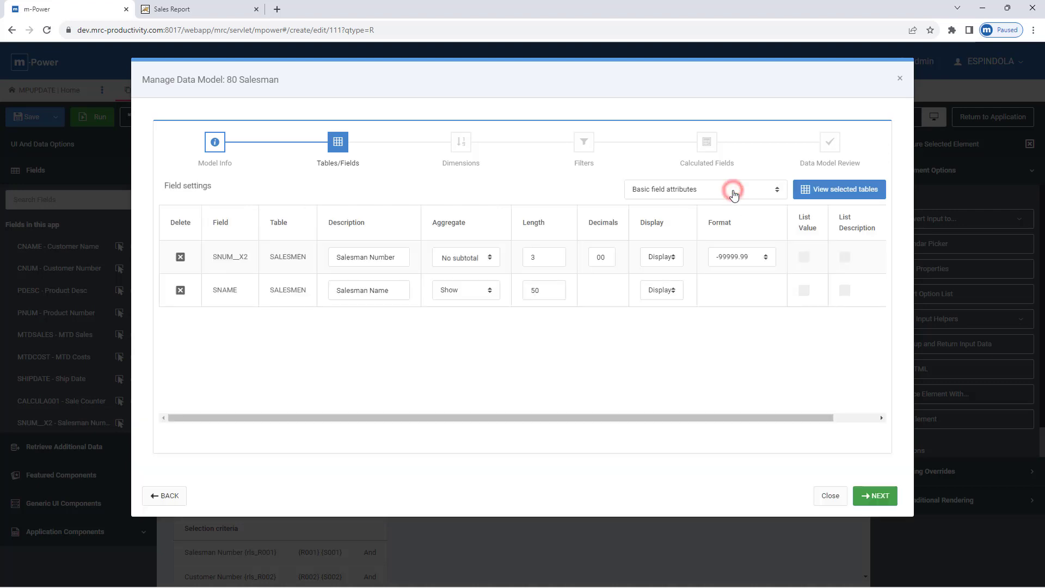
click(803, 265)
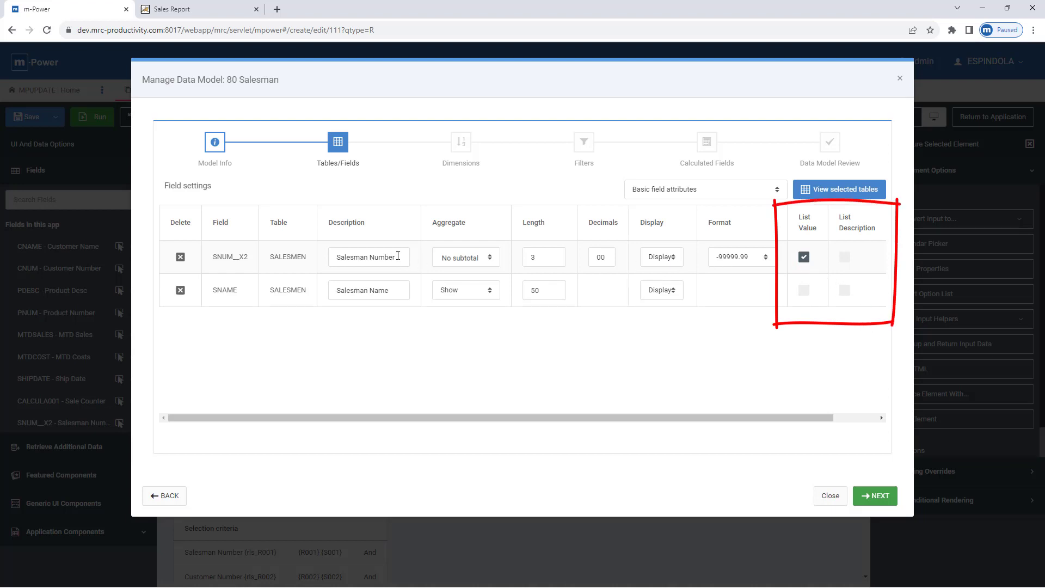
click(846, 291)
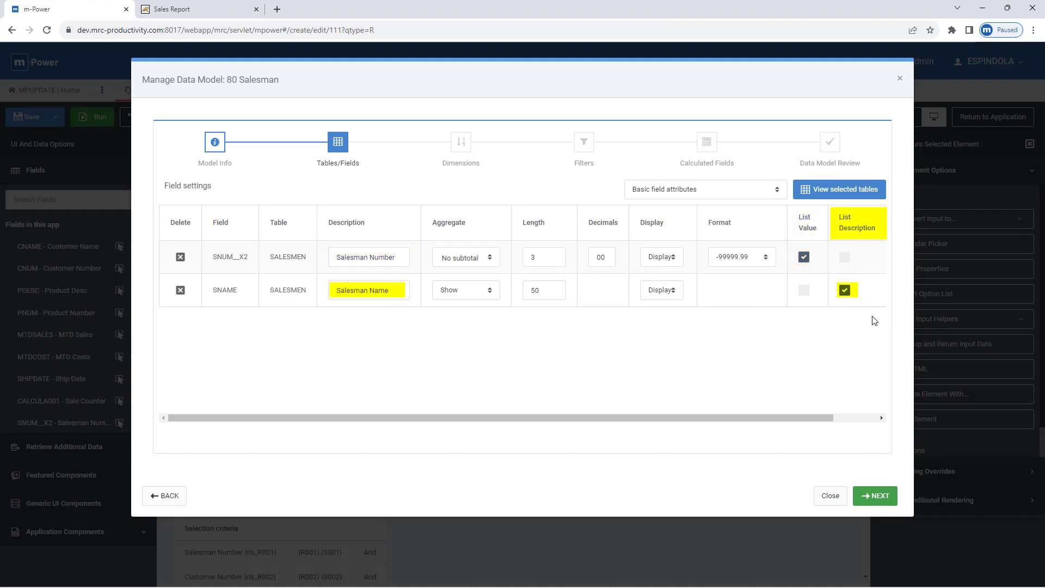
click(874, 497)
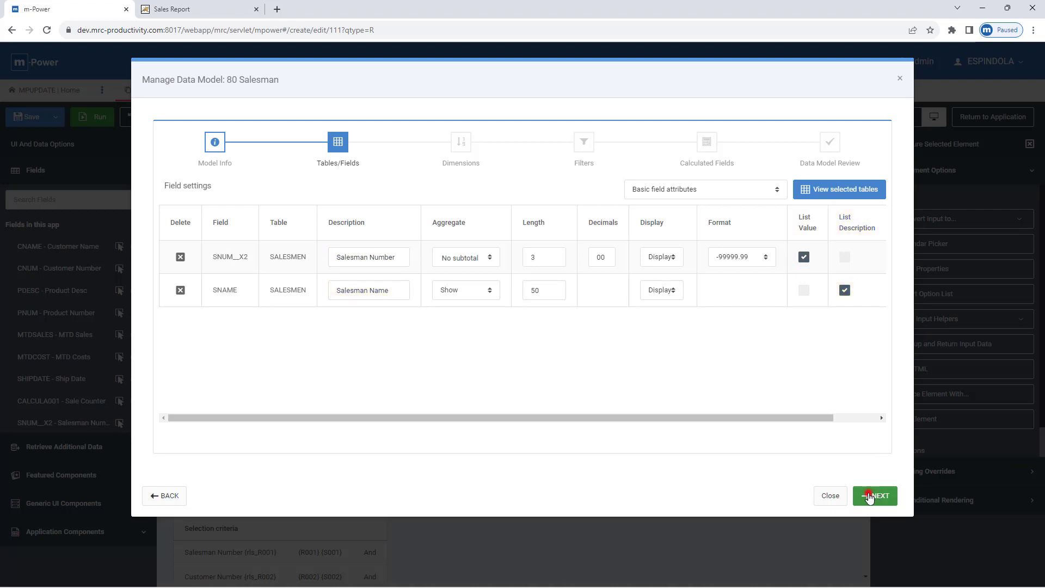
click(869, 497)
Sort by SNAME ascending, skip filters and calculated fields, and proceed with model D00080.
click(190, 314)
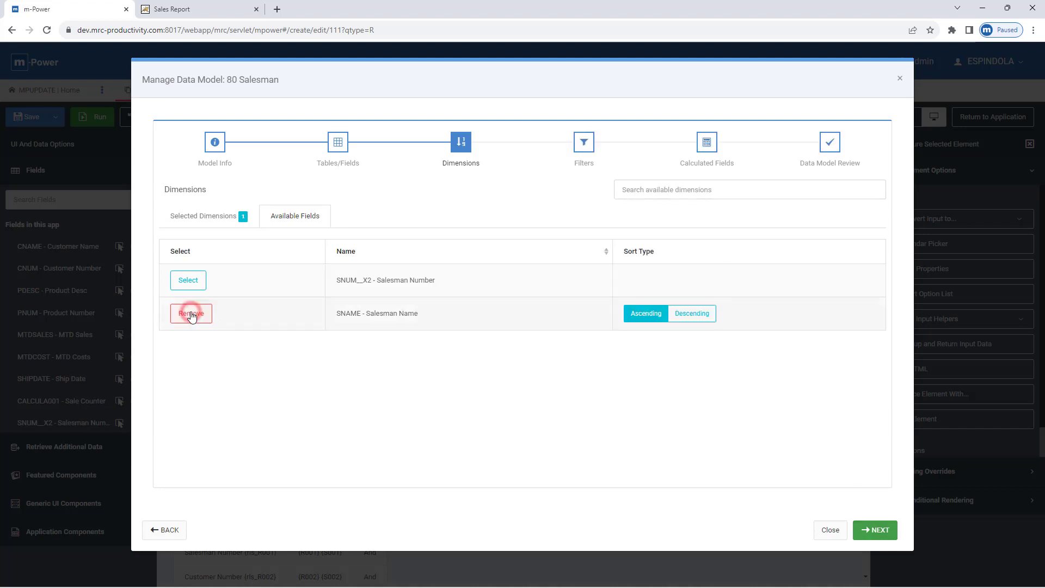
click(878, 531)
click(877, 402)
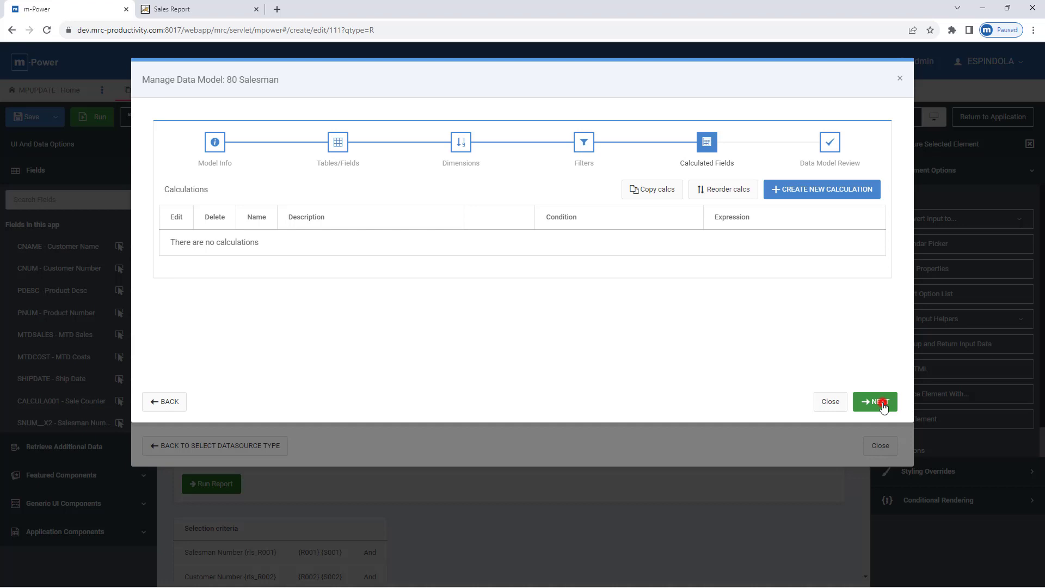
click(875, 401)
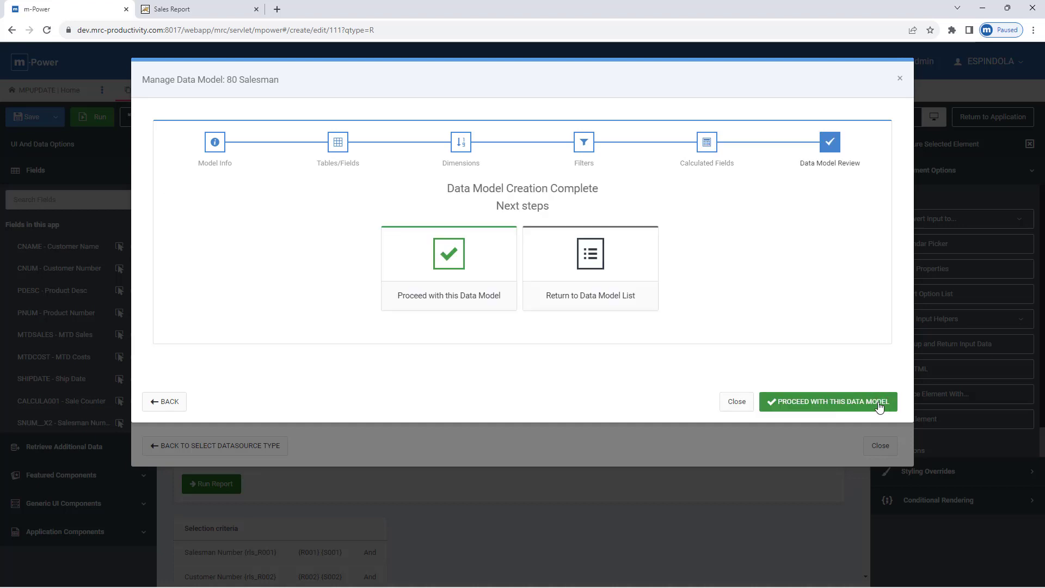
click(467, 284)
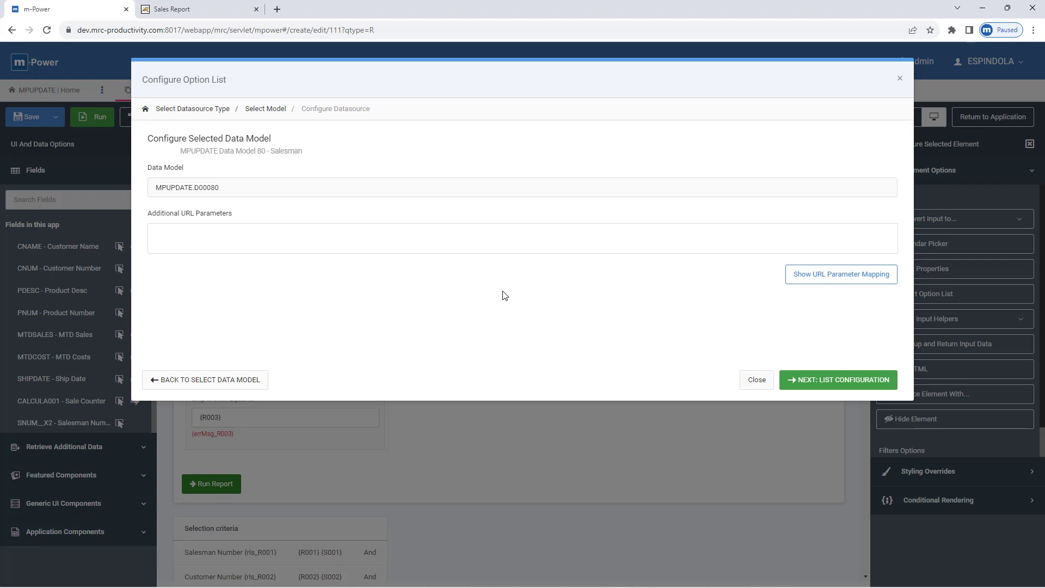
Keep the Drop-Down List style and save the salesman option list.
click(851, 379)
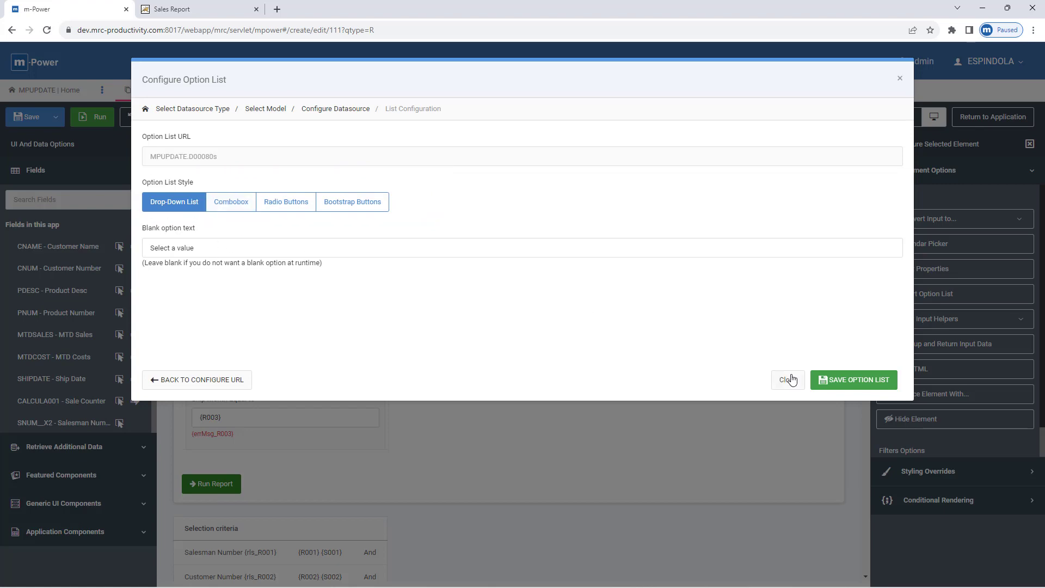
click(857, 381)
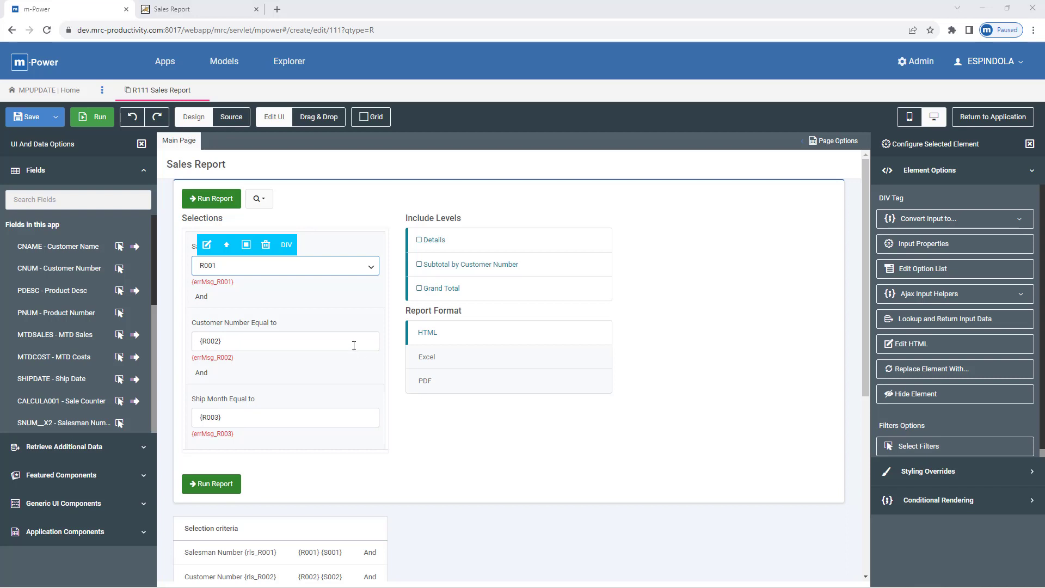
Select the Customer Number input and start inserting an option list for it.
click(304, 339)
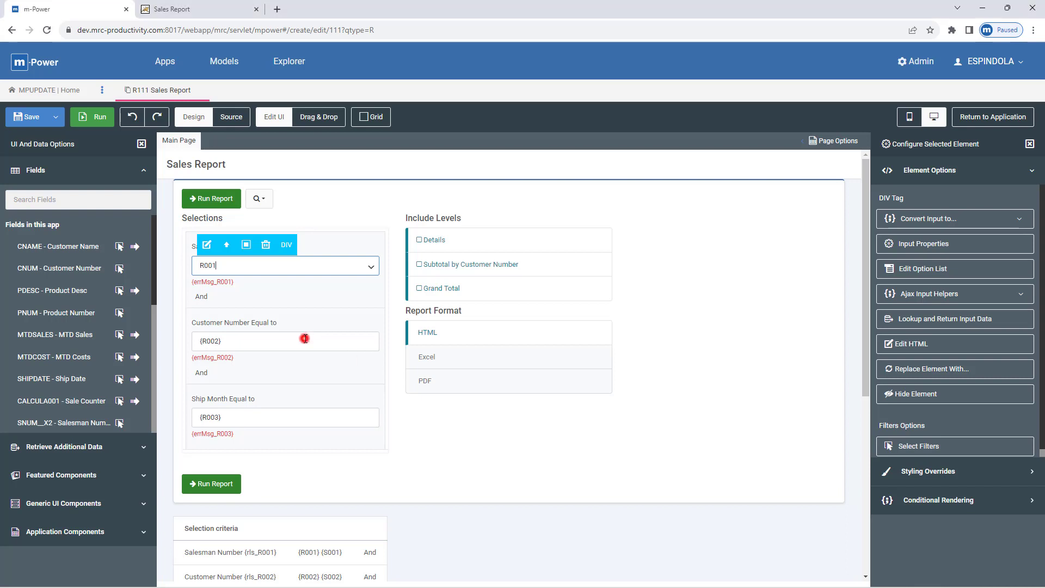
click(353, 321)
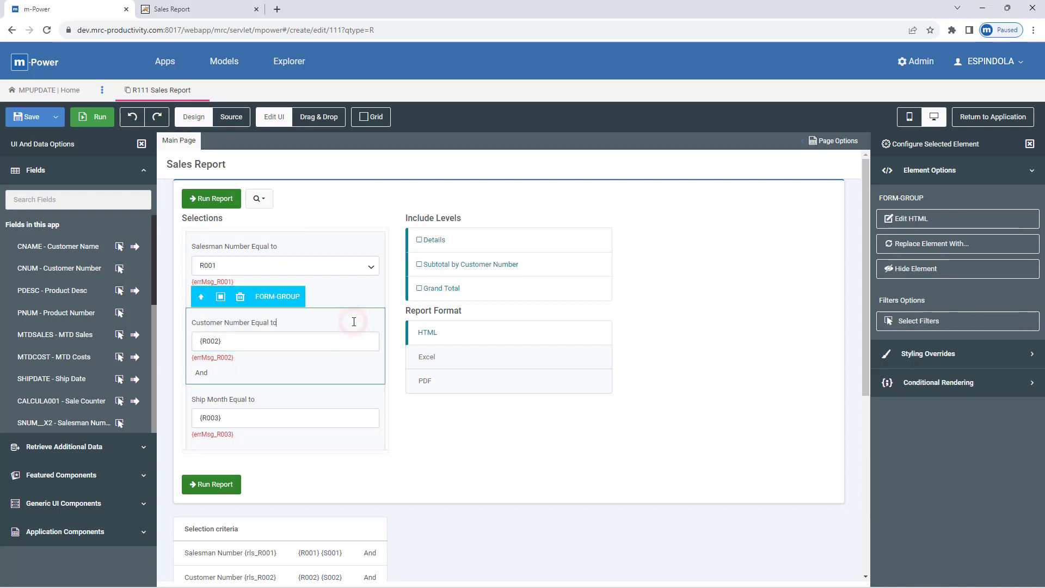
click(287, 343)
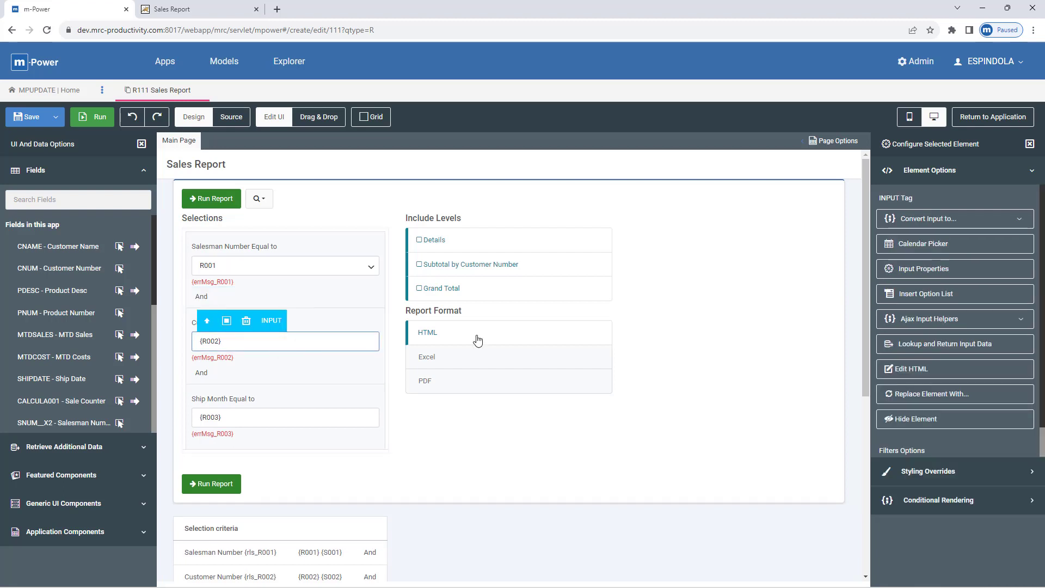
click(950, 300)
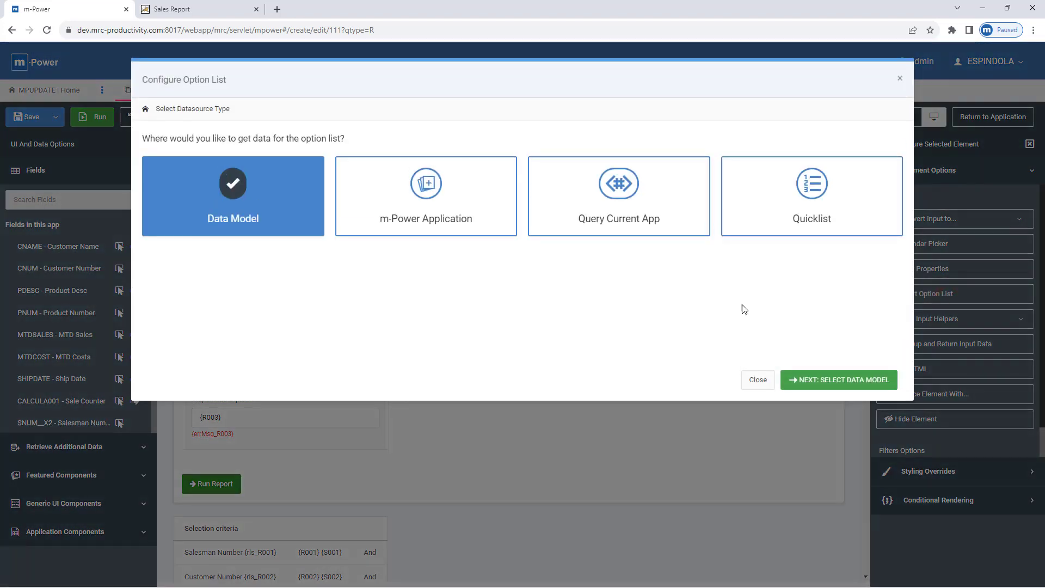
Source the customer list from the Option List Customer m-Power application.
click(455, 215)
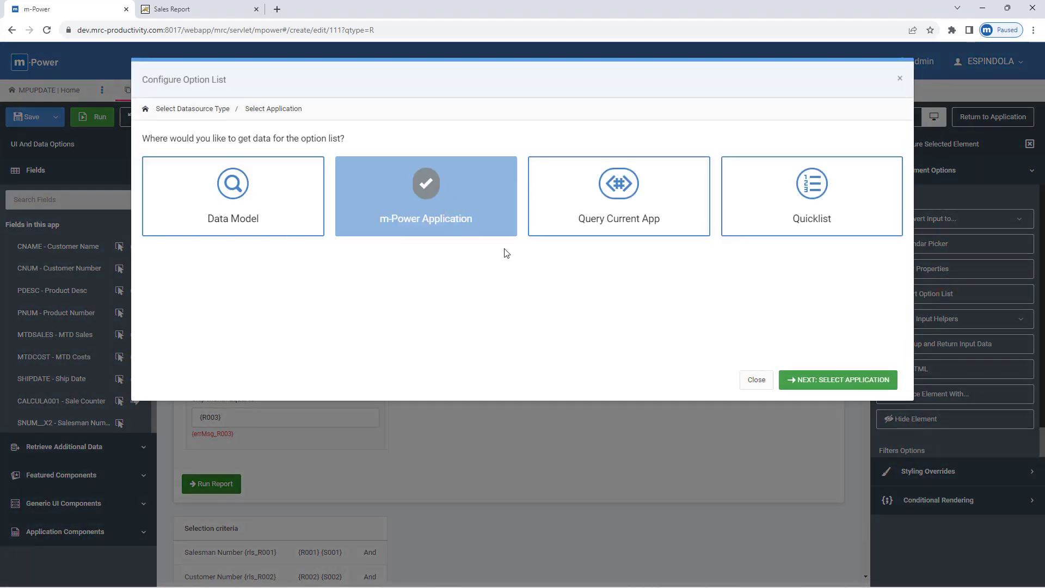
click(852, 381)
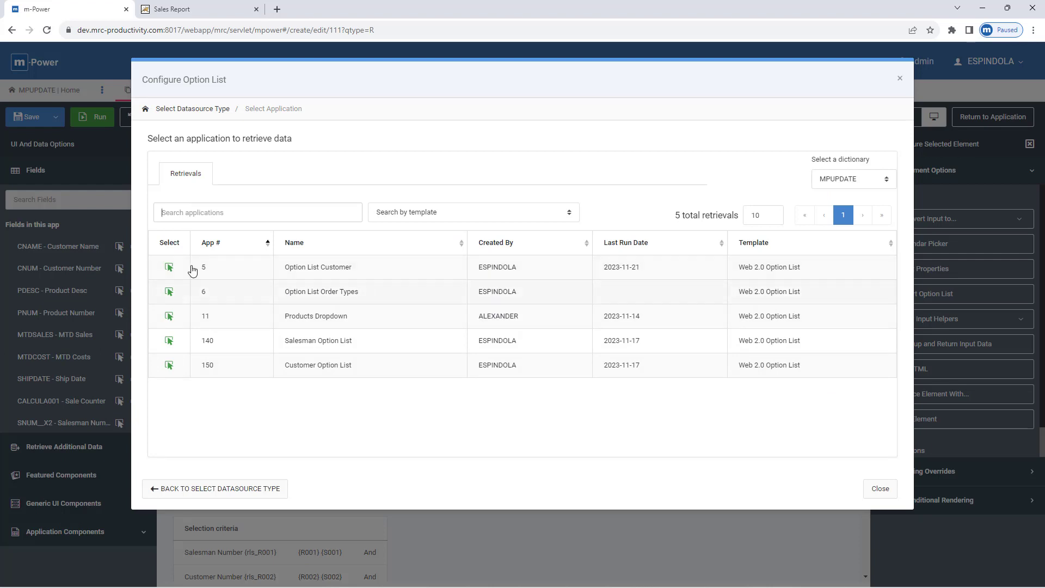
click(170, 268)
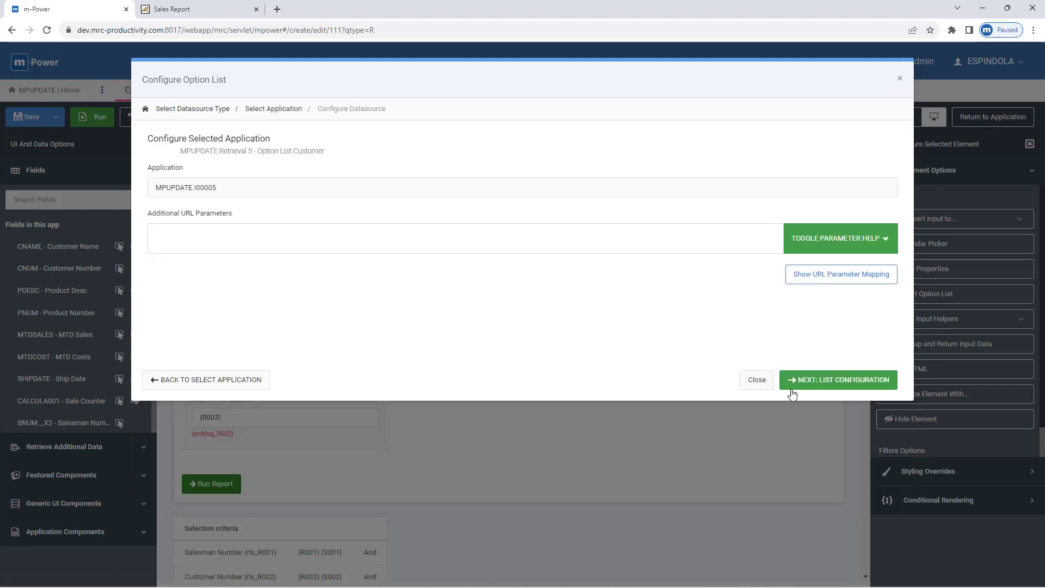
click(853, 384)
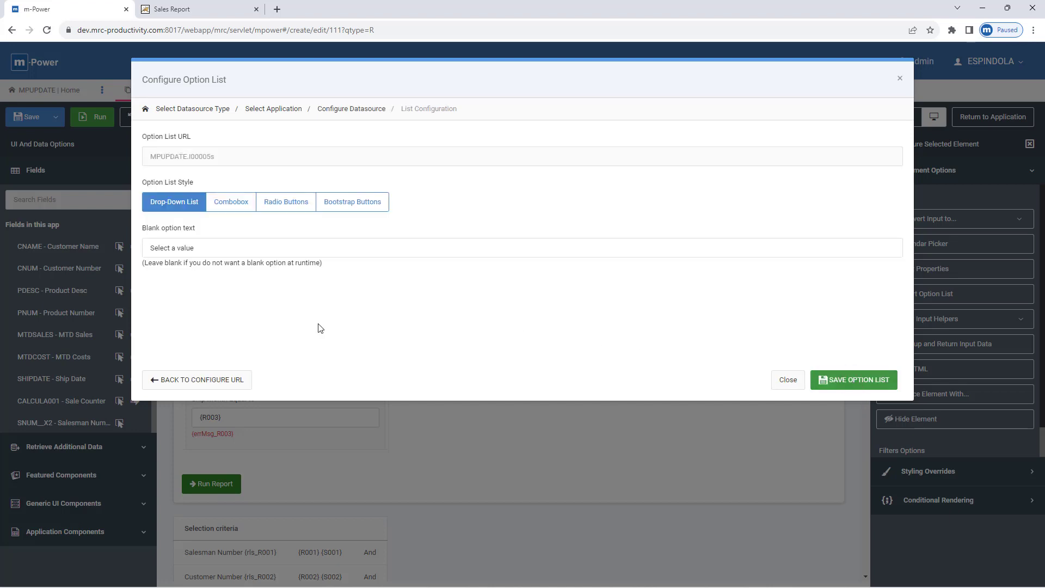
Make it a combobox with blank option text 'All customers' and save the list.
click(233, 203)
click(243, 253)
drag(243, 253, 132, 265)
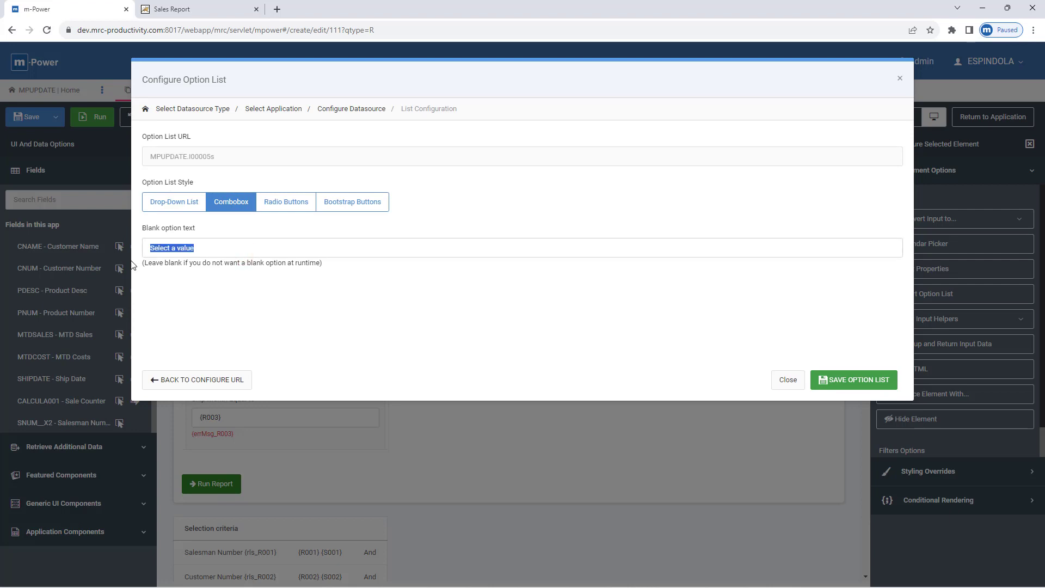
text(All customers)
click(866, 382)
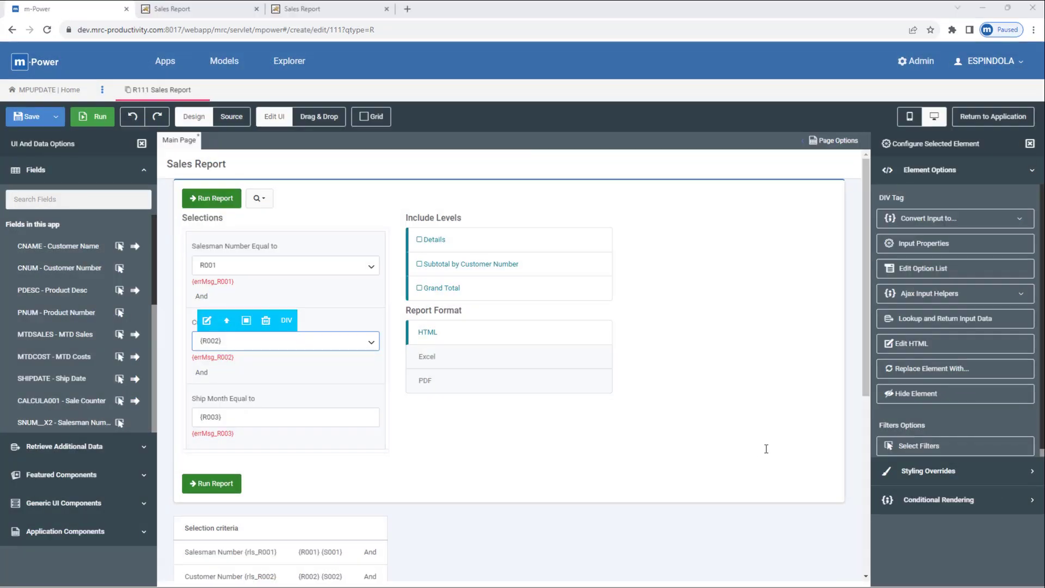
Add an option list to the Ship Month filter, sourced from a quicklist.
click(254, 421)
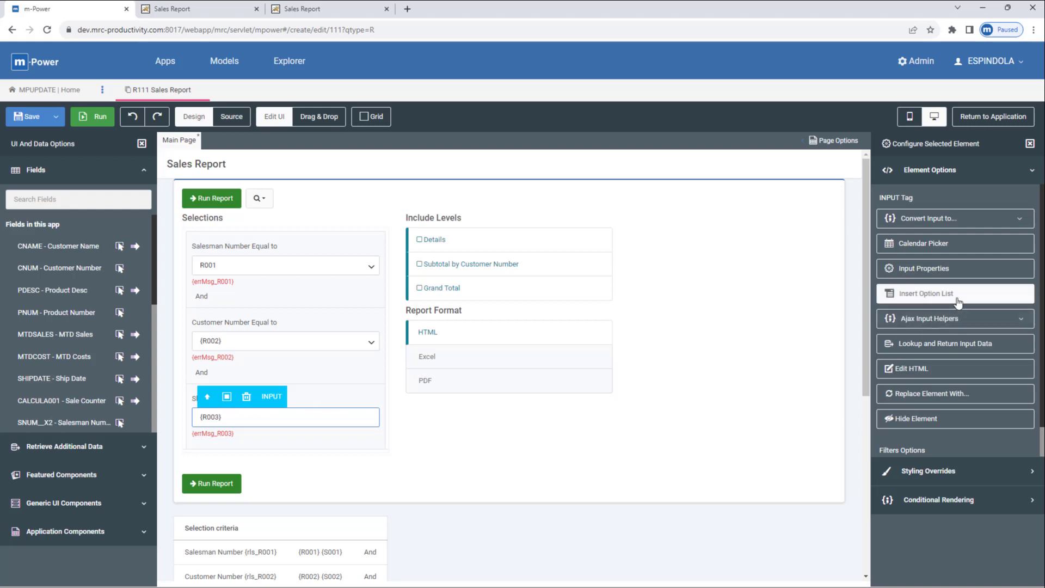
click(982, 298)
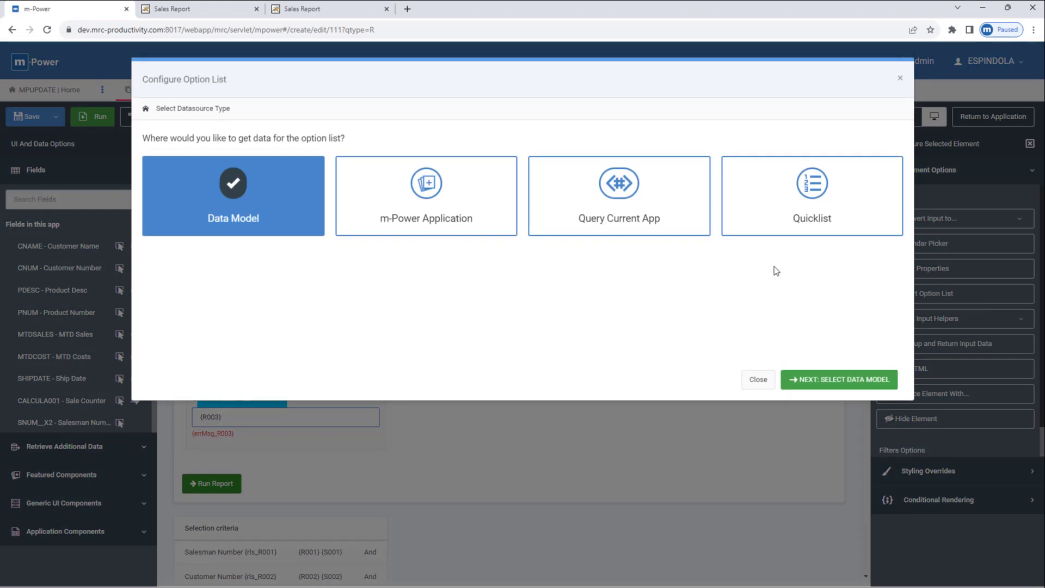
click(818, 222)
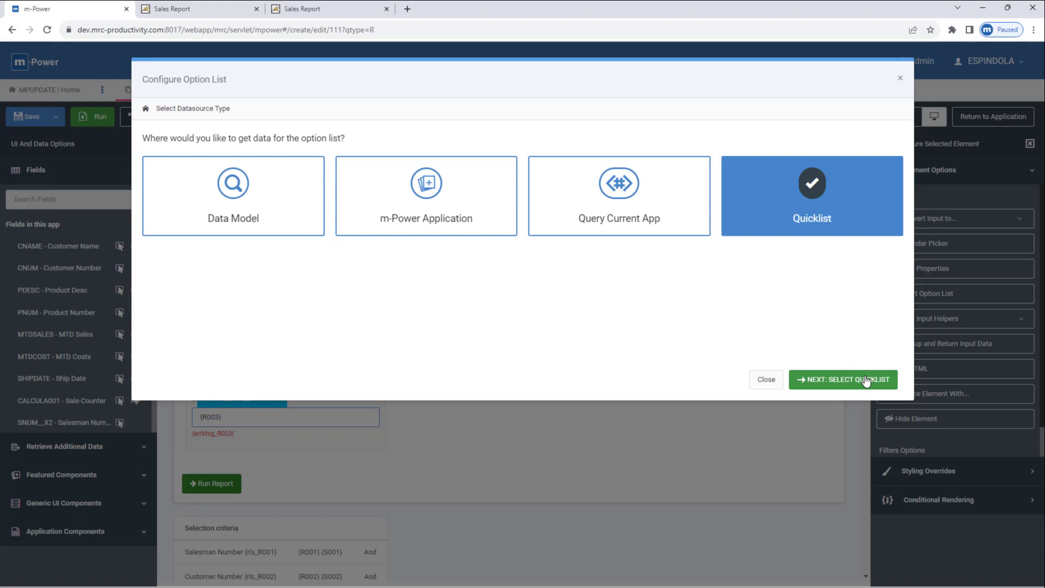
click(865, 380)
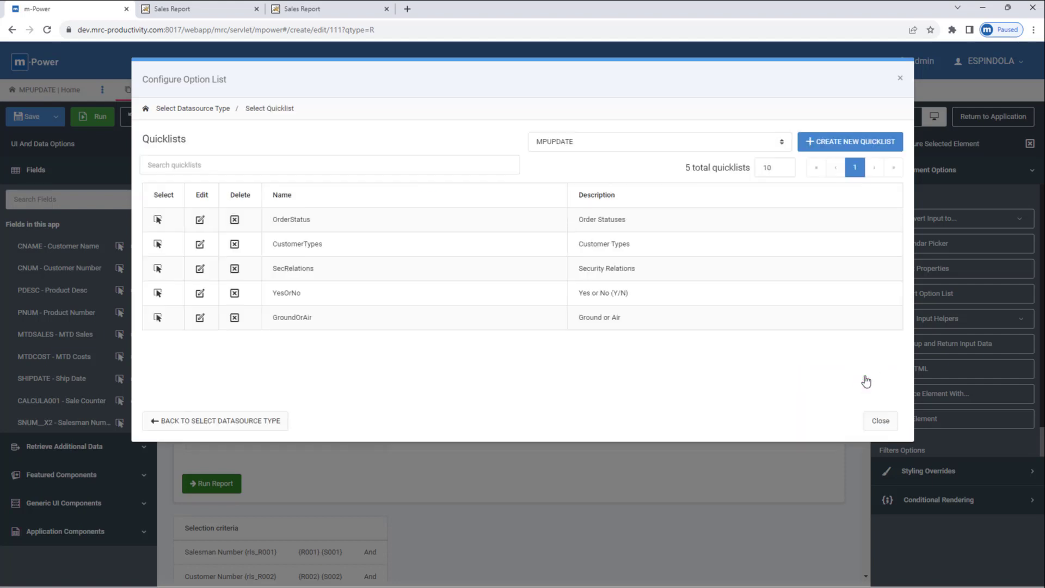
Create a new quicklist named 'Months' and add its first option, 1 - January.
click(843, 146)
click(326, 145)
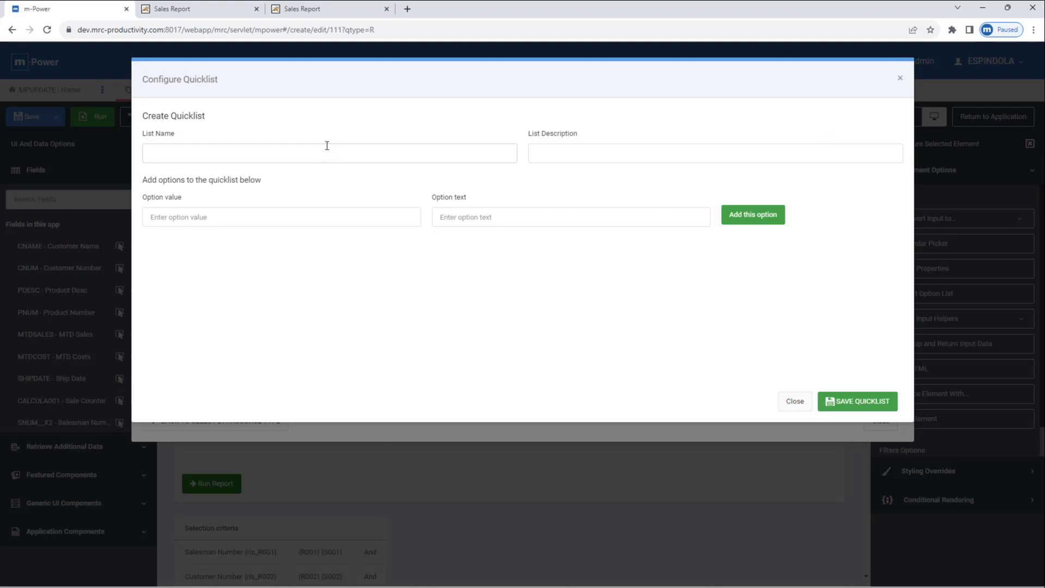
text(Months)
click(279, 217)
text(1)
key(Tab)
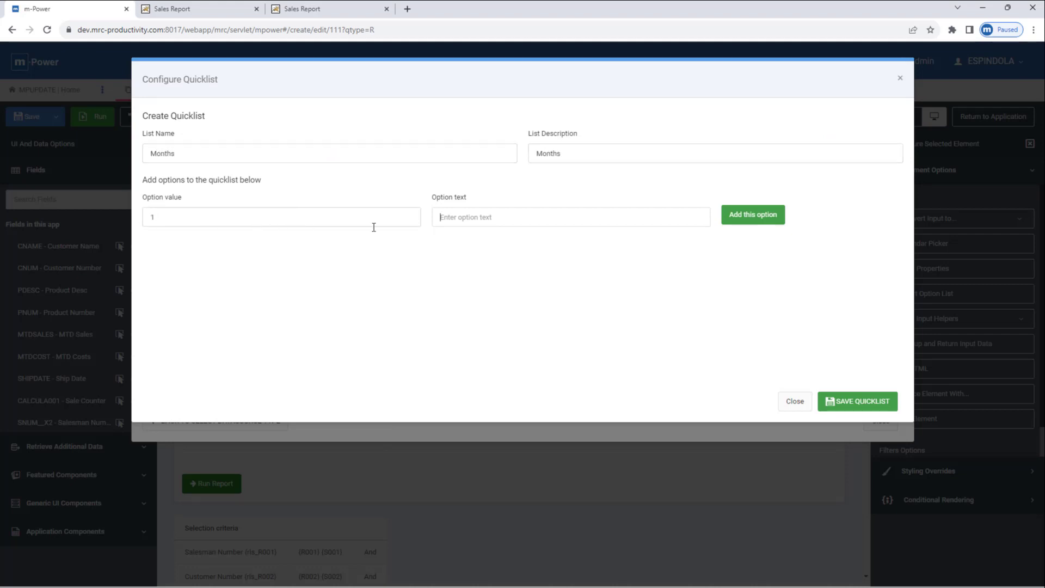
click(574, 224)
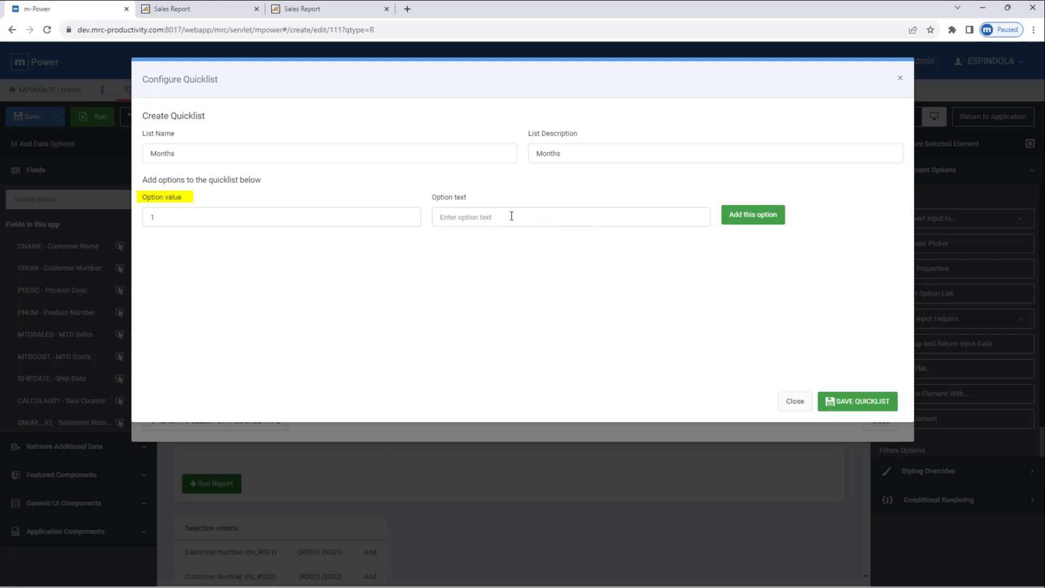
text(January)
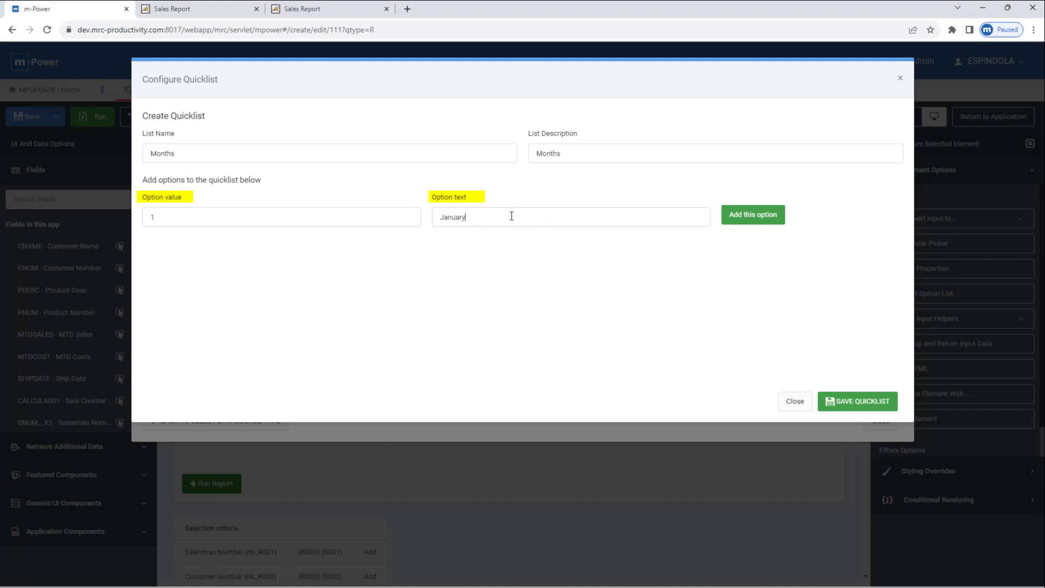
click(241, 226)
click(545, 218)
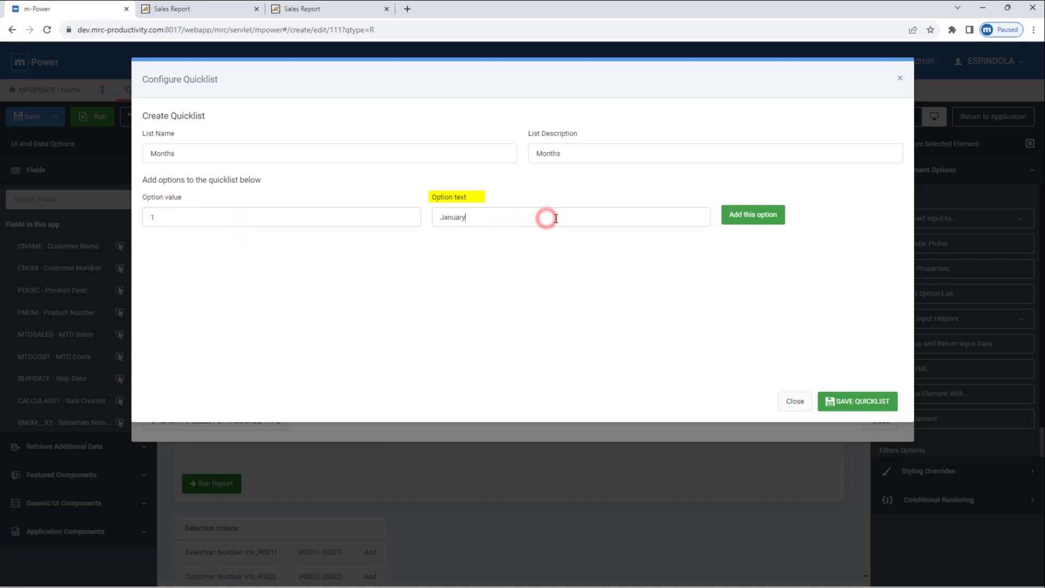
click(747, 213)
Add the options 2 - February, 3 - March and 4 - April.
click(257, 214)
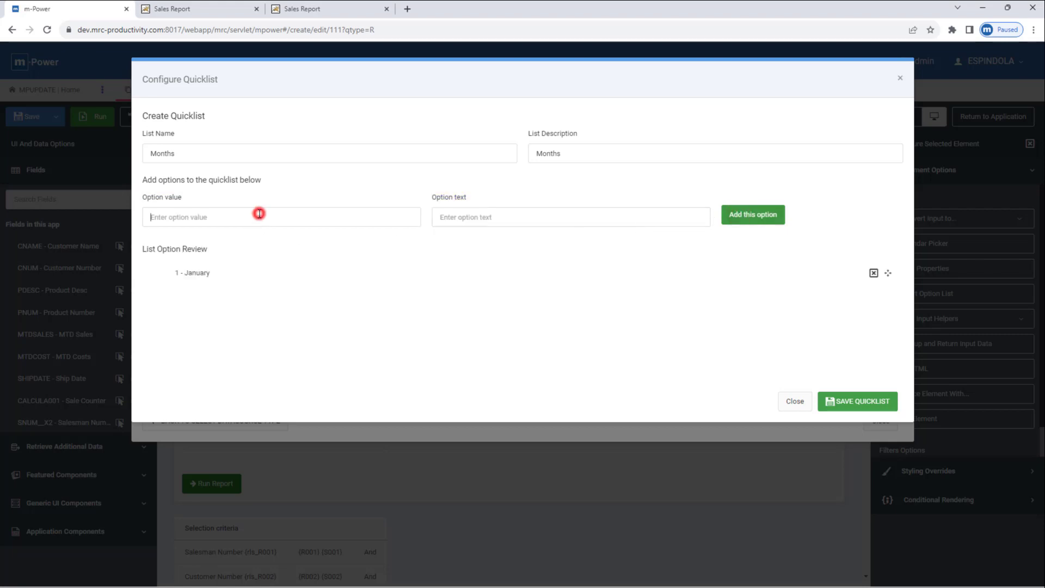
text(2 - )
text(Fe)
text(bruary)
click(759, 215)
click(337, 211)
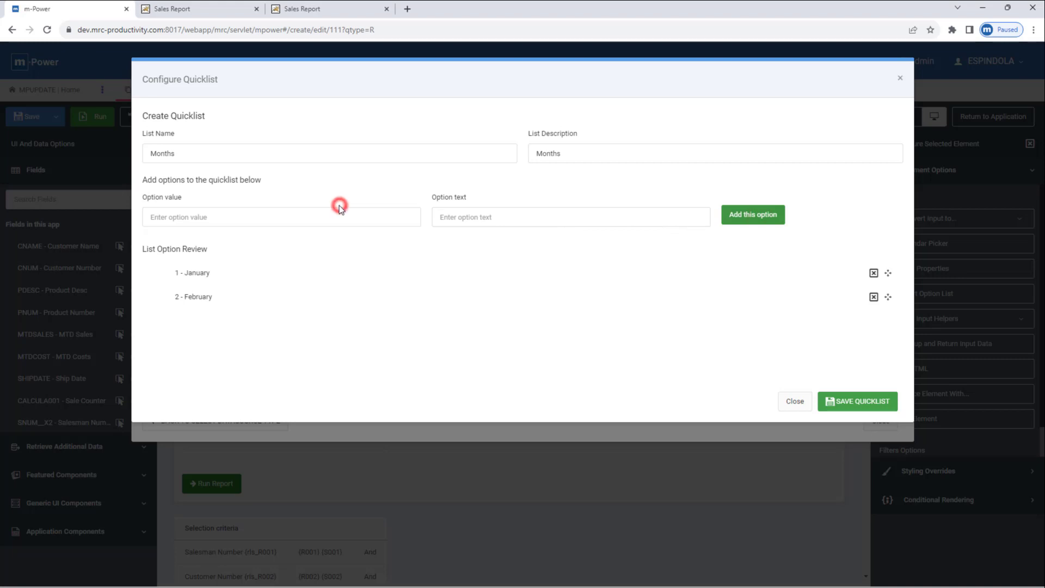
text(3)
click(559, 215)
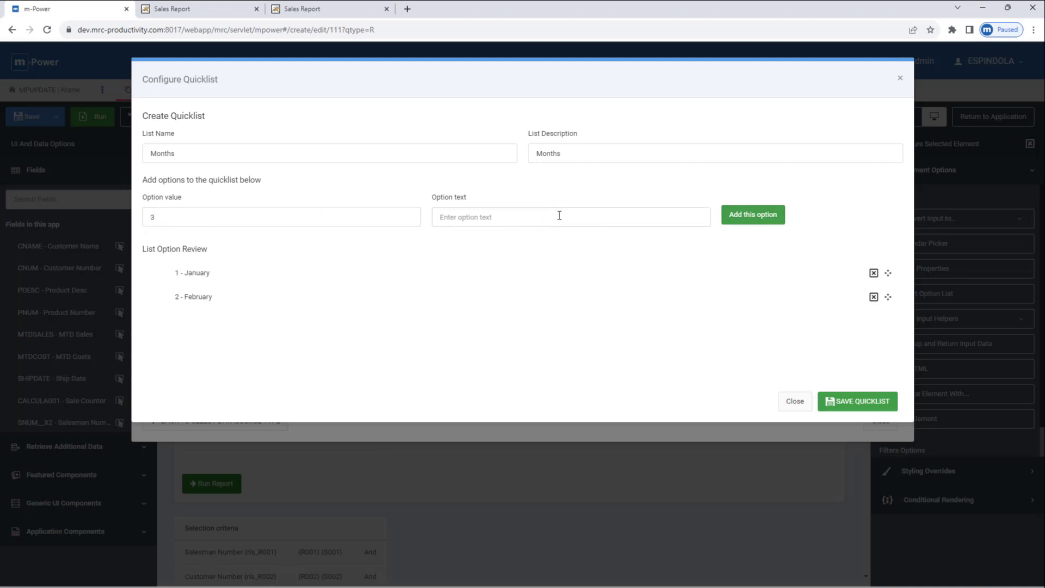
text(March)
click(742, 215)
click(310, 222)
text(4)
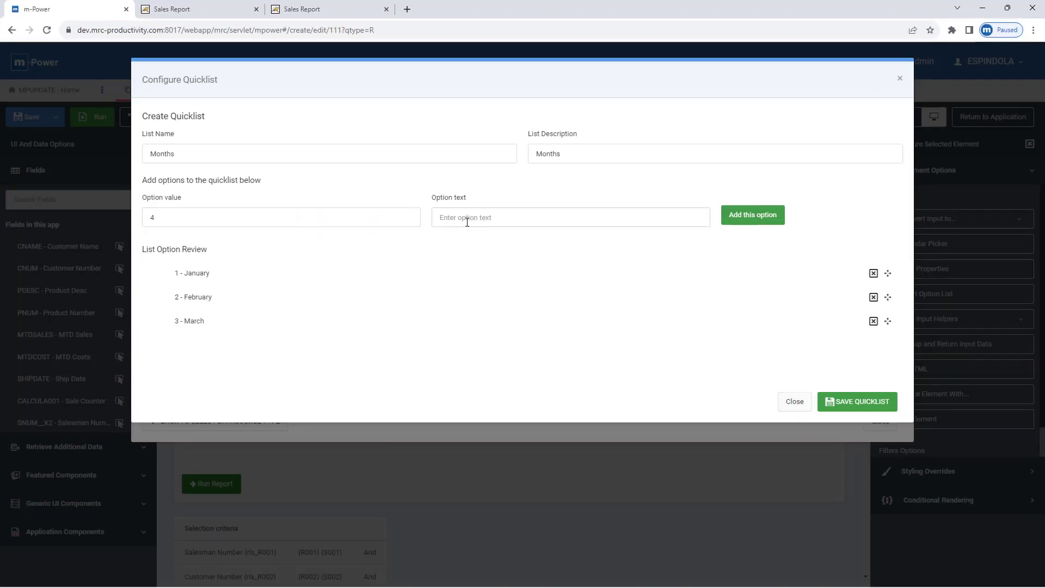
click(467, 217)
text(April)
click(752, 215)
Add the options 5 - May, 6 - June and 7 - July.
click(268, 220)
text(5)
click(525, 218)
text(May)
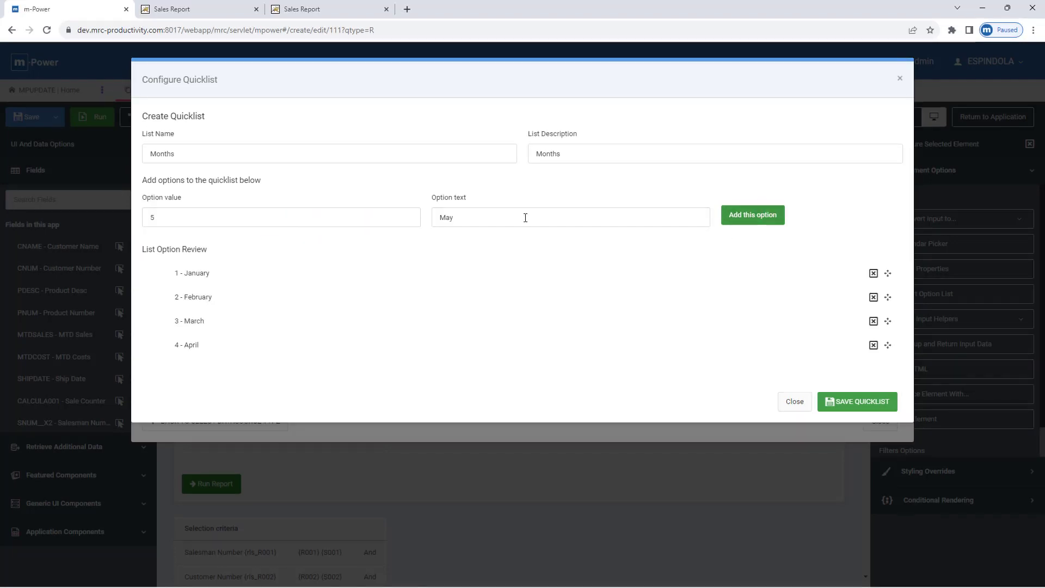
key(Return)
click(350, 217)
text(6)
key(Tab)
text(June)
key(Return)
click(350, 217)
text(7)
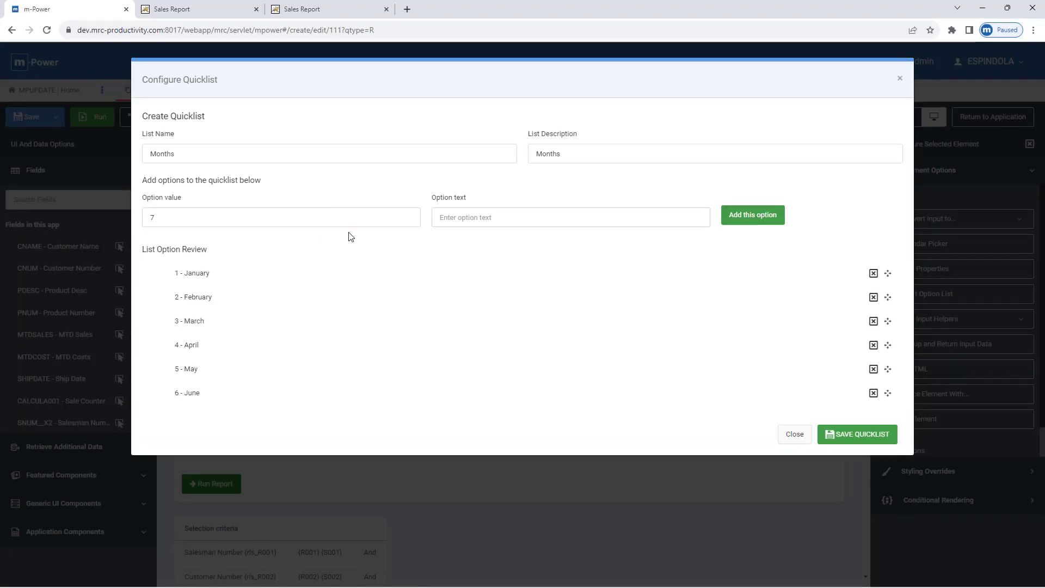
key(Tab)
text(July)
key(Return)
click(336, 211)
Add the remaining month options, September through 12 - December.
text(8)
key(BackSpace)
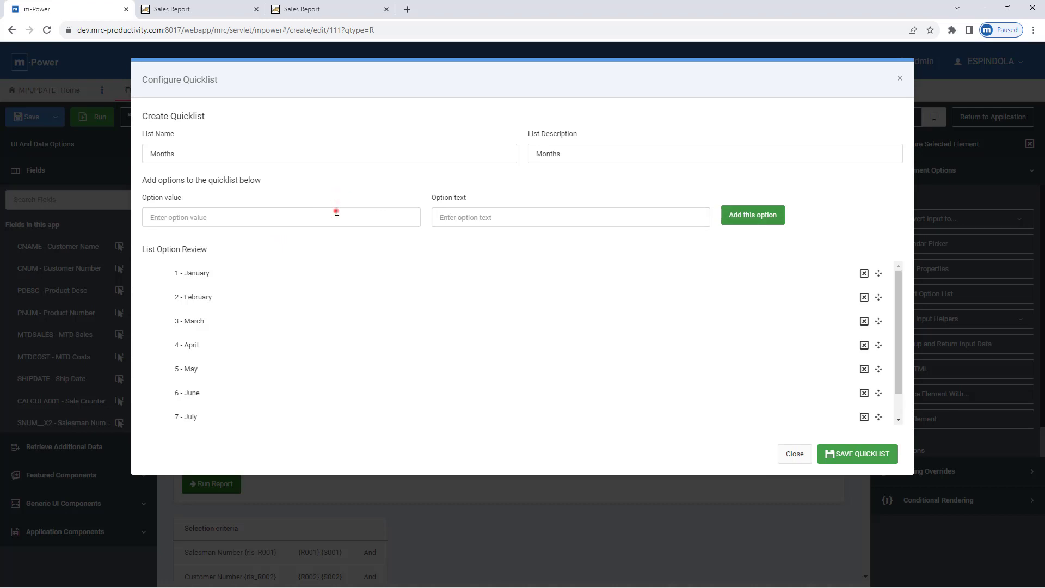
text(9)
key(Tab)
text(September)
key(Return)
click(336, 211)
text(10)
key(Tab)
text(T)
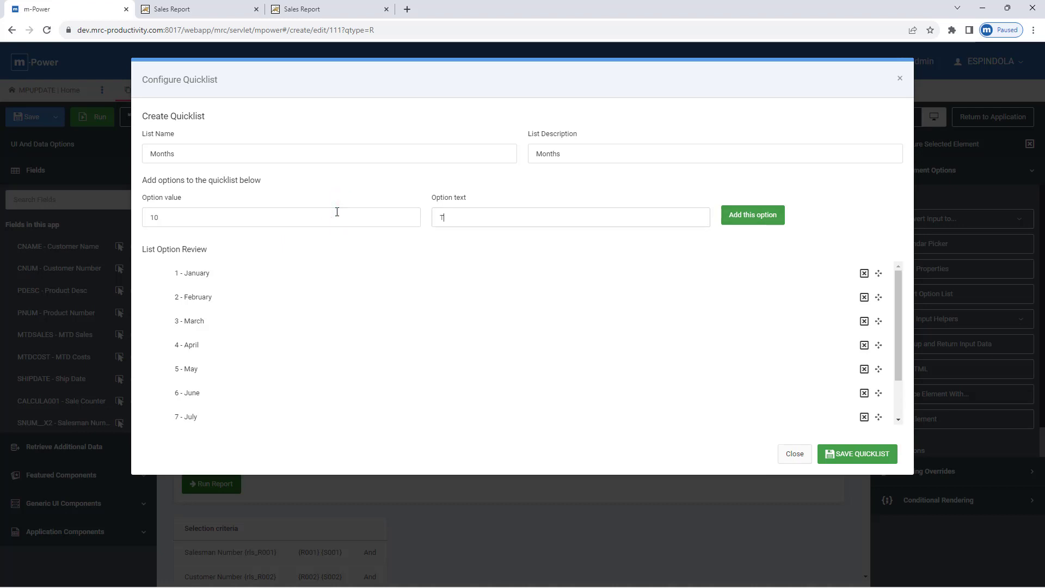
text(tober)
key(Return)
click(336, 211)
text(11)
key(Tab)
text(November)
key(Return)
click(356, 205)
text(12)
key(Tab)
text(Decembe)
click(739, 221)
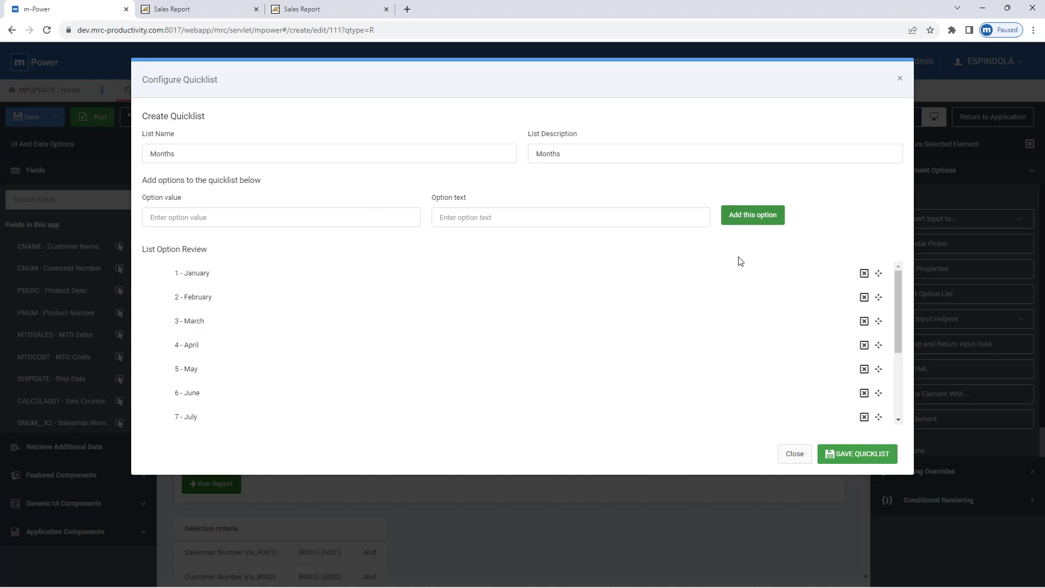
scroll(870, 302, down, 3)
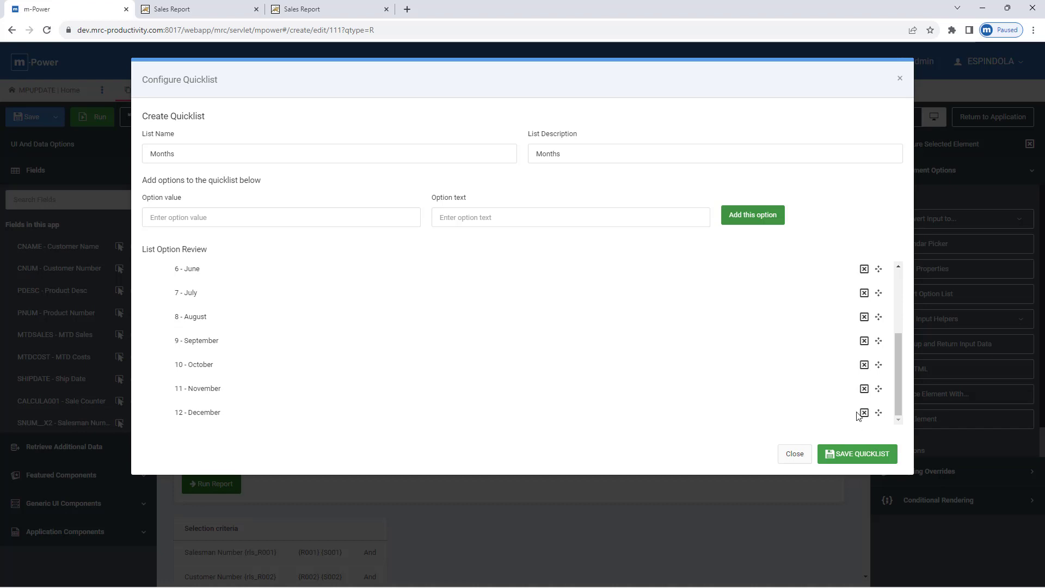
Save the Months quicklist, use it with blank option 'All months', then save and run the report.
click(848, 457)
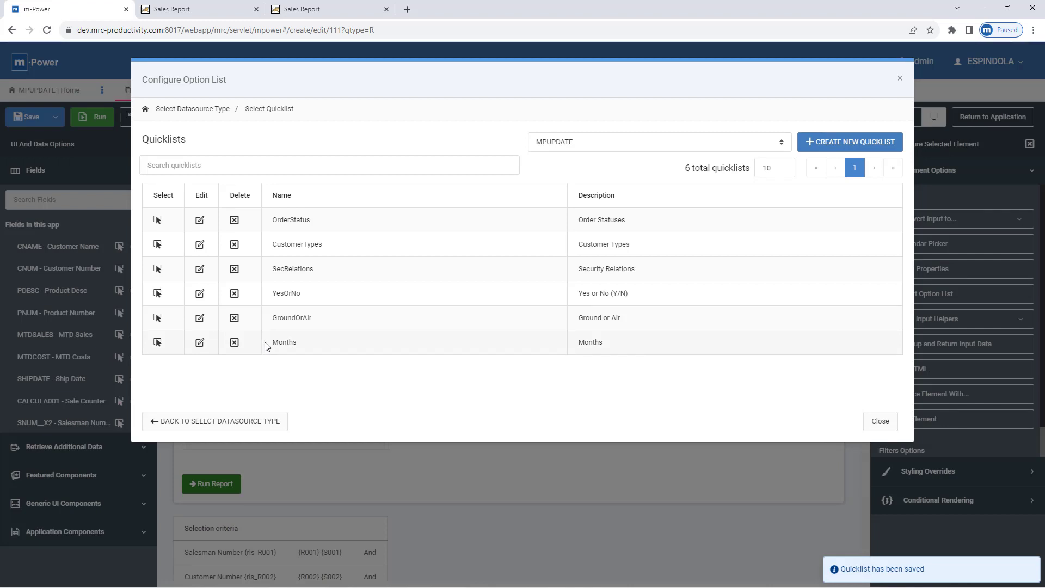
click(157, 343)
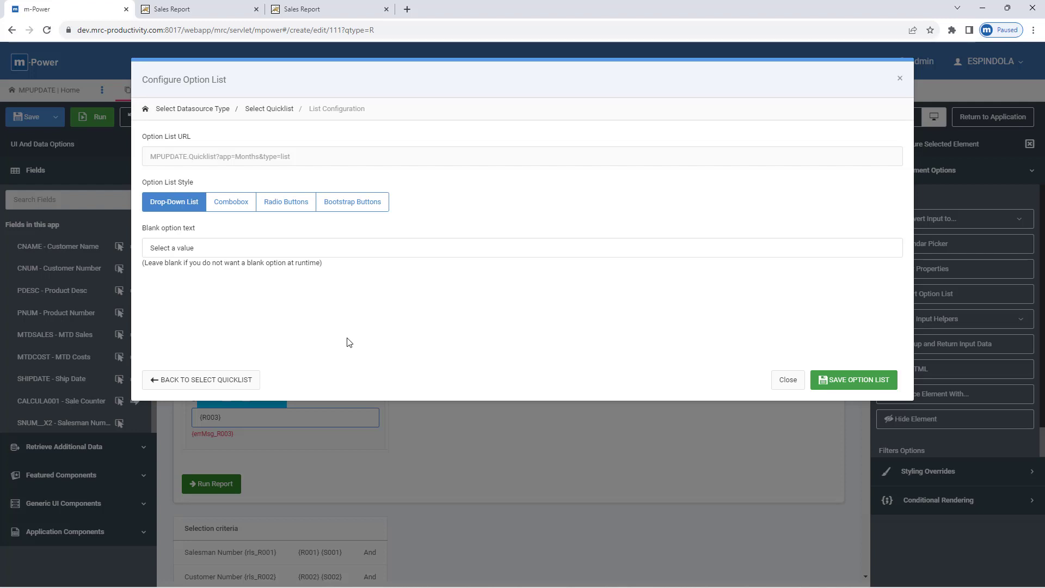
triple_click(226, 246)
text(All months)
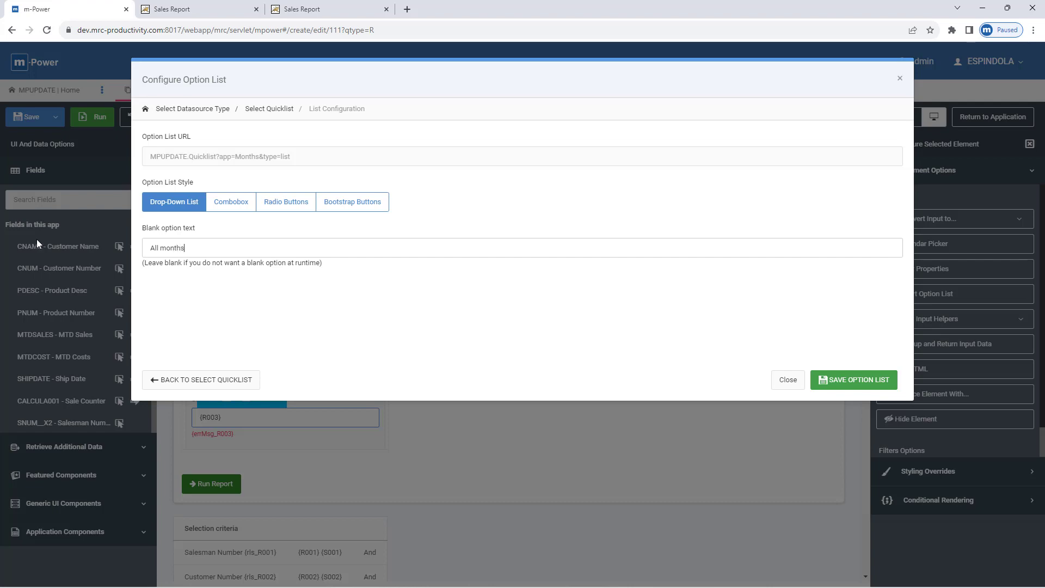
click(853, 383)
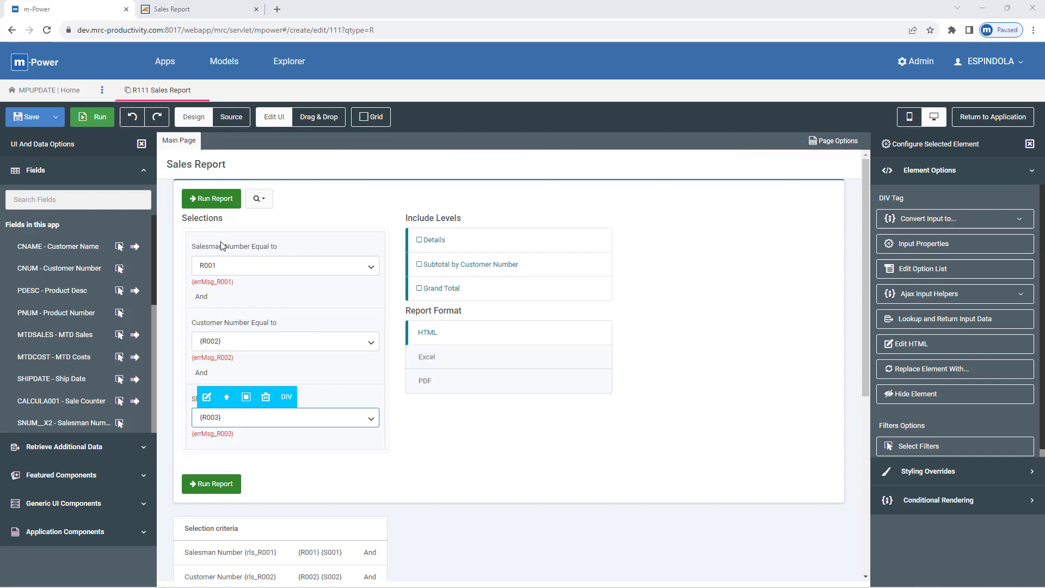
click(19, 120)
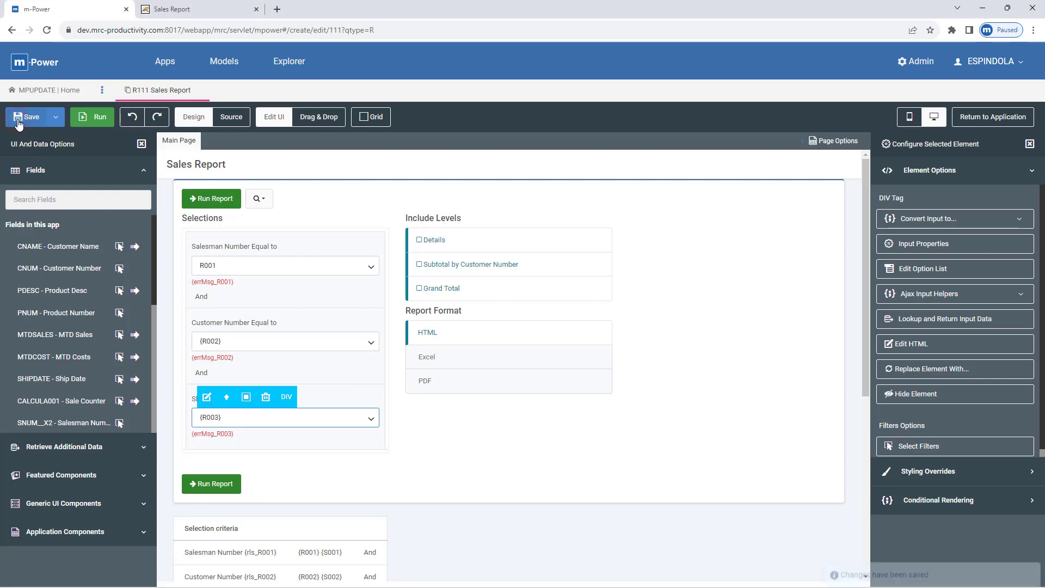
click(82, 124)
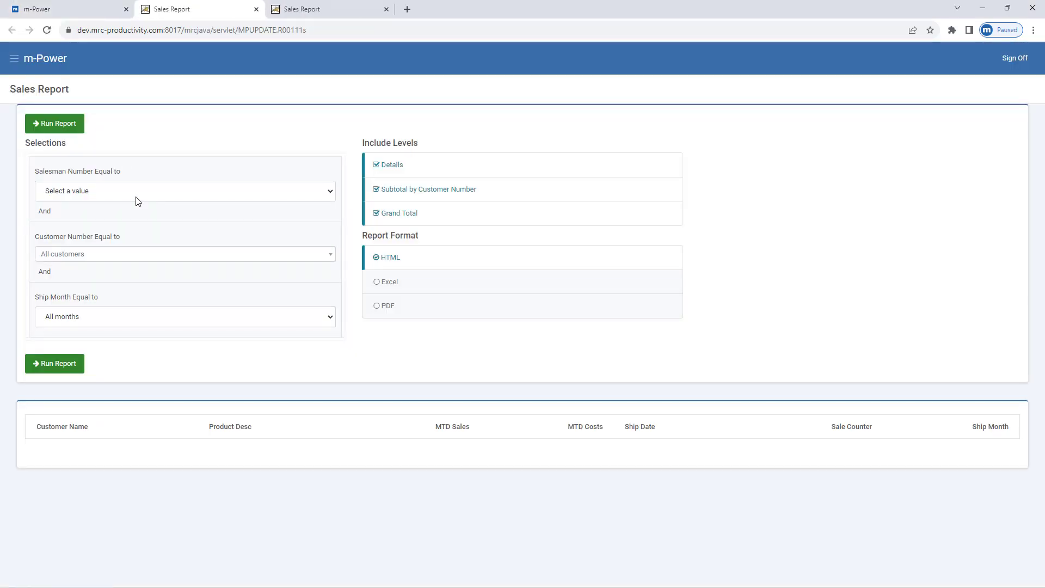
Filter the running report to one salesman, customer Americus Accounting, and ship month July.
click(138, 200)
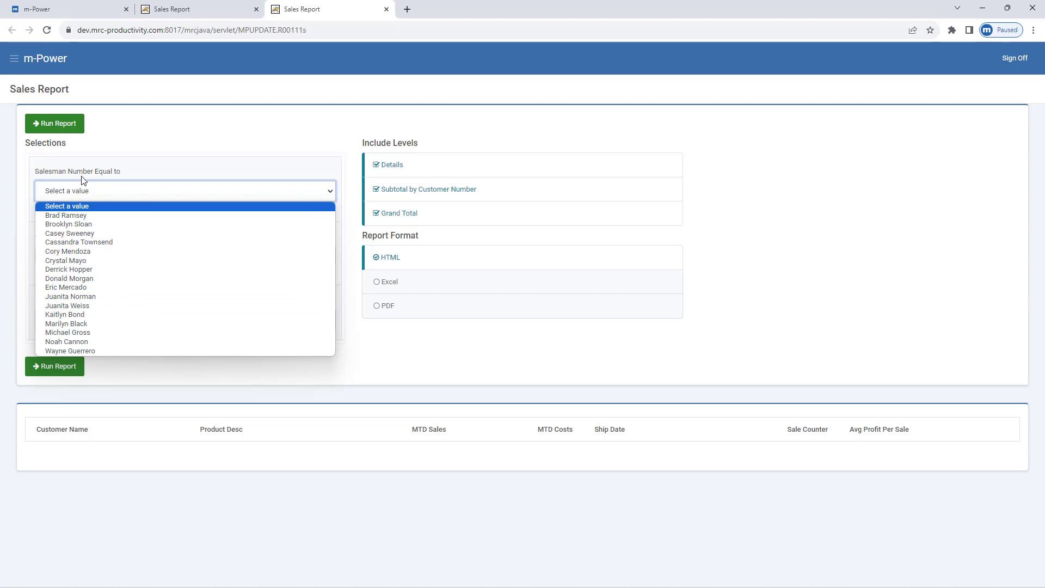
click(94, 243)
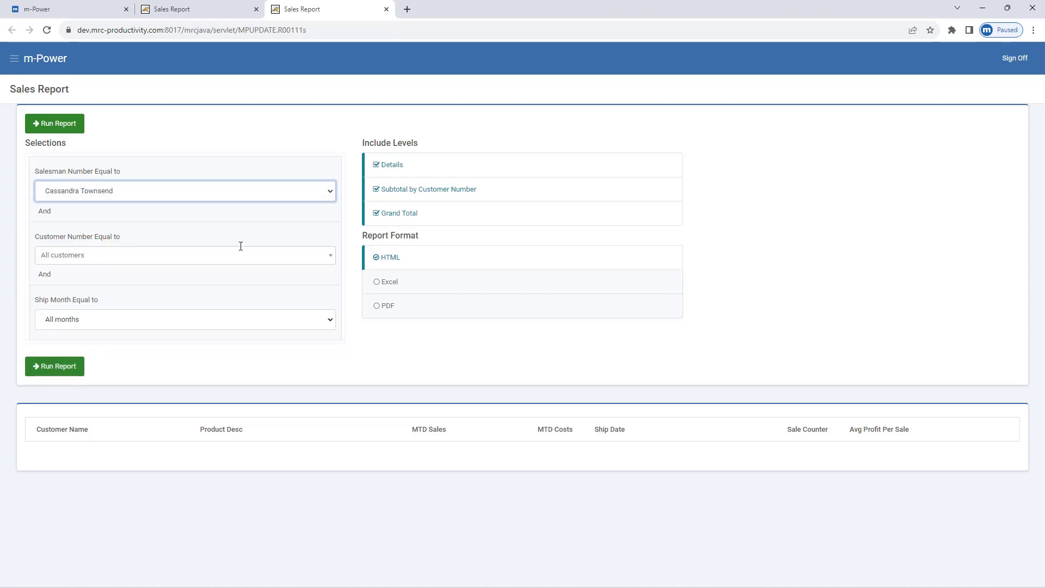
click(264, 254)
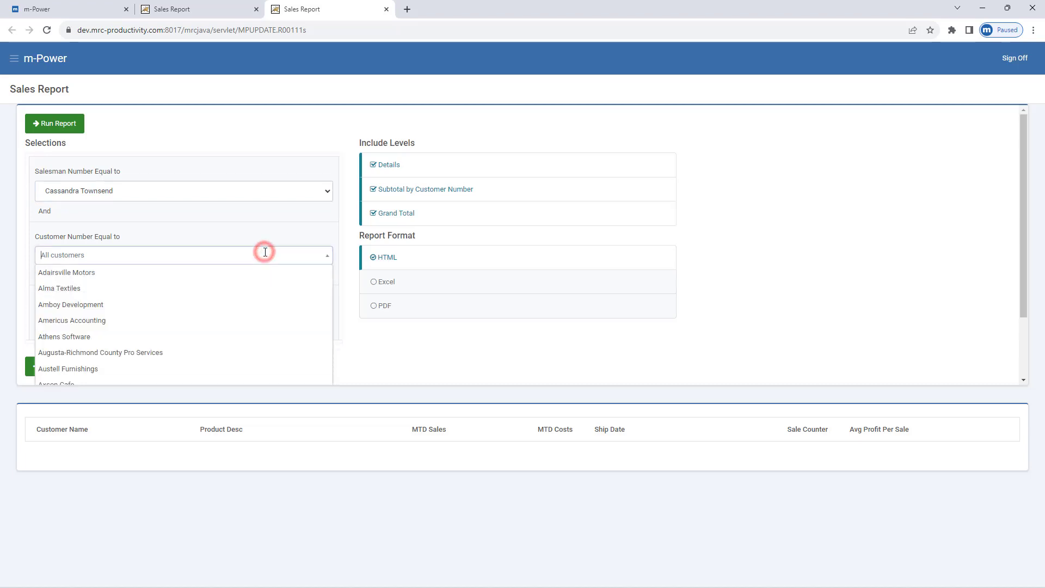
click(168, 323)
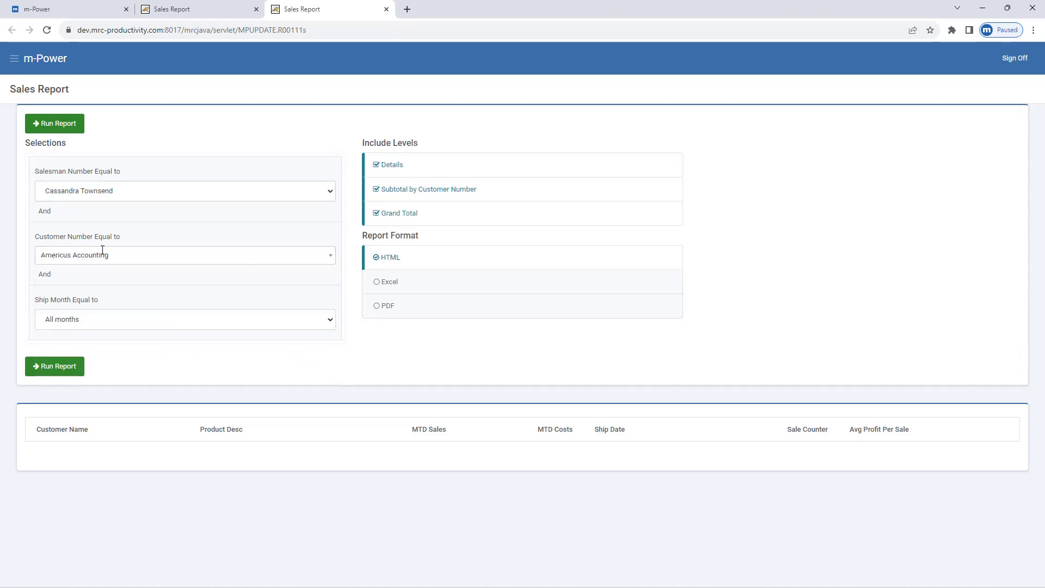
drag(92, 236, 20, 240)
click(113, 313)
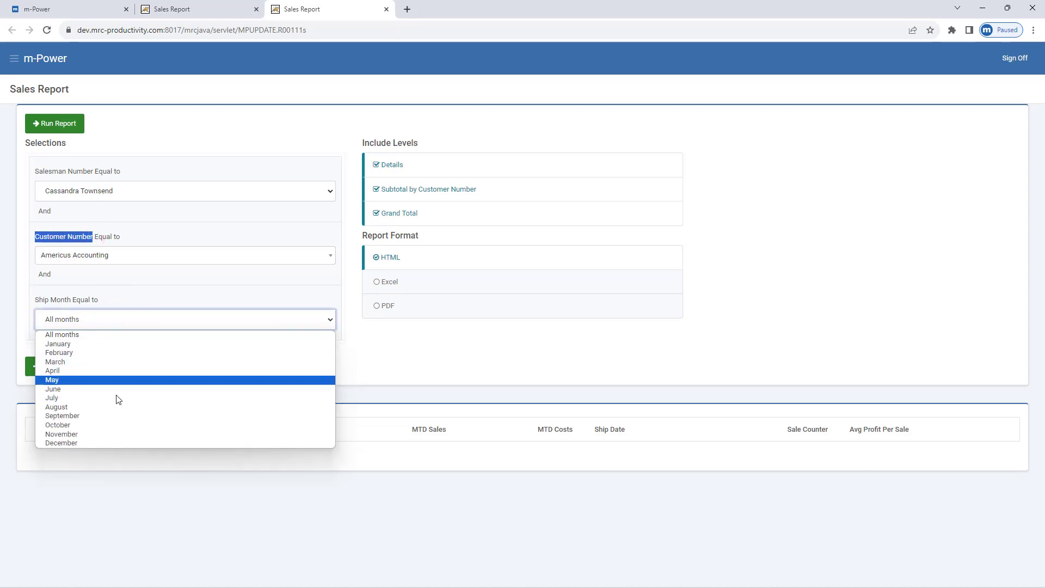
click(116, 400)
click(194, 357)
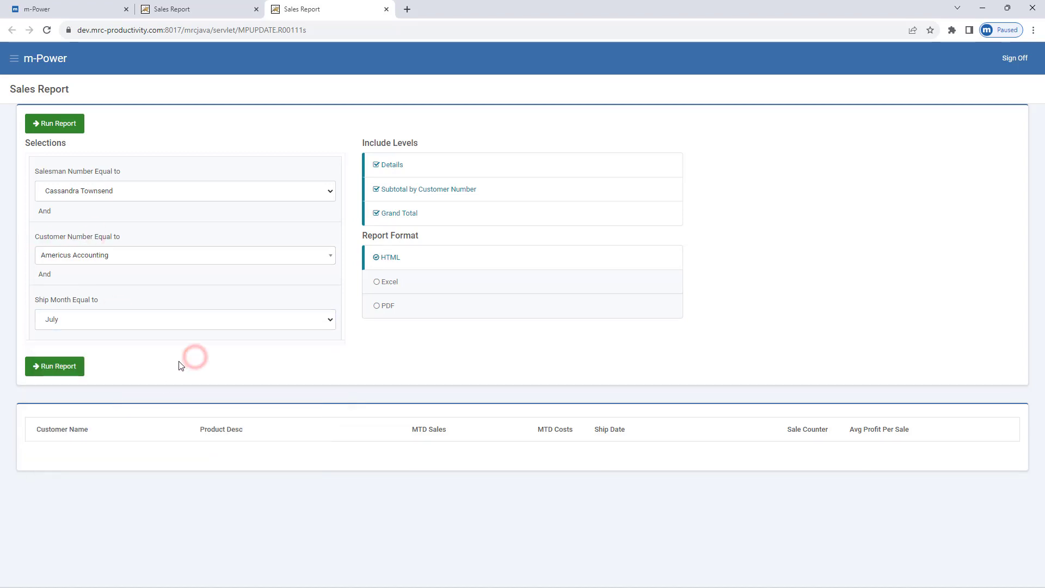
Run the filtered report and check the ship month 7 criteria and $44,560.14 sale.
click(68, 372)
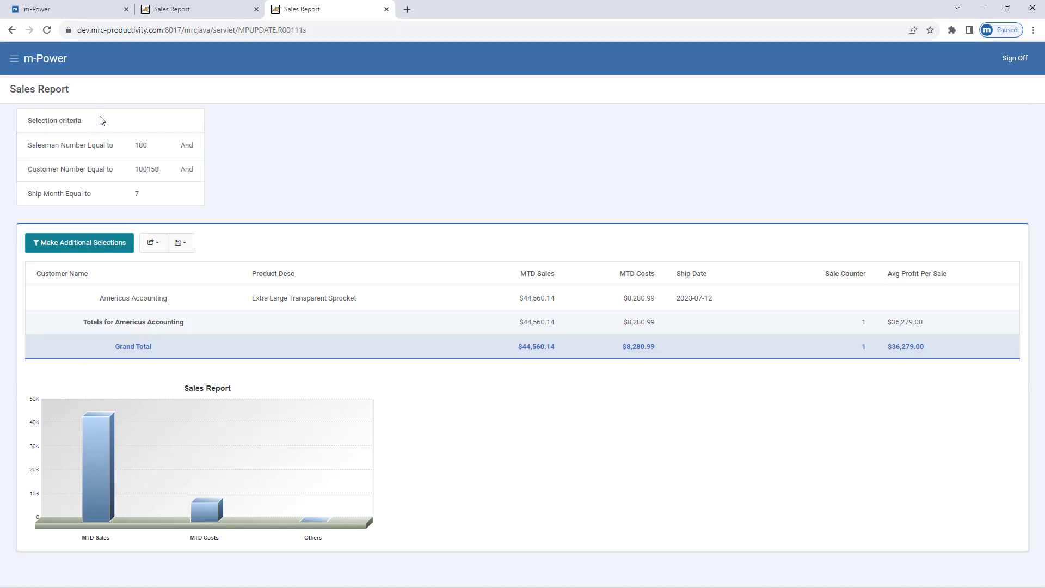
drag(130, 144, 143, 198)
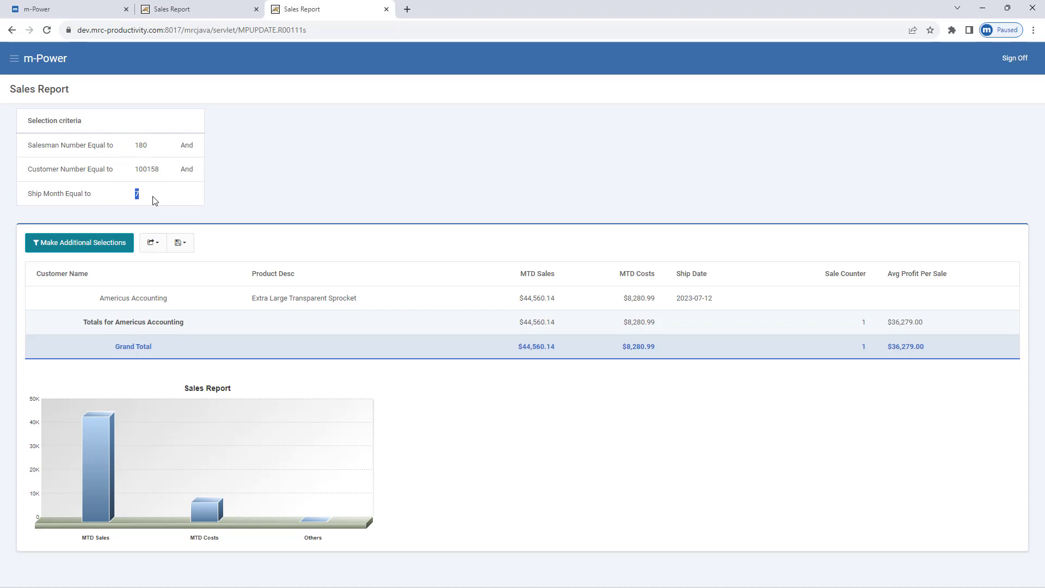